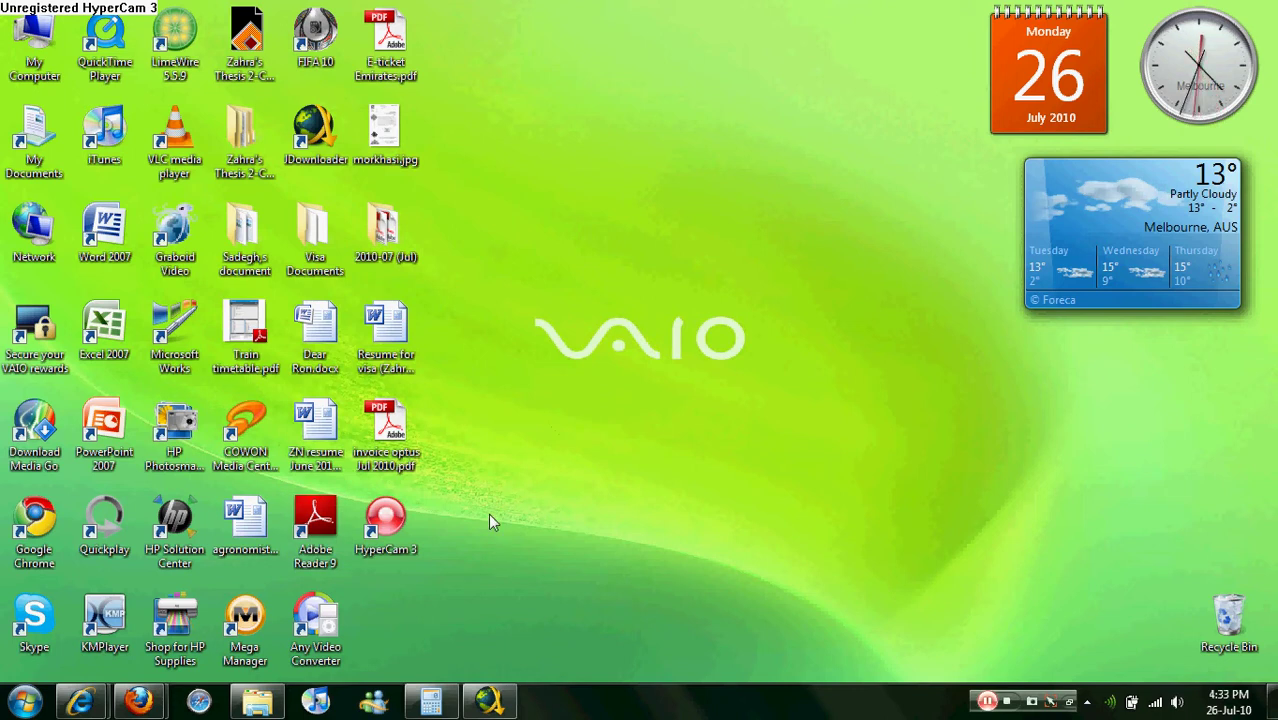
- Switch to Firefox and find the archive password in the PC Game Emporium forum thread
{"action": "mouse_move", "coordinate": [138, 701]}
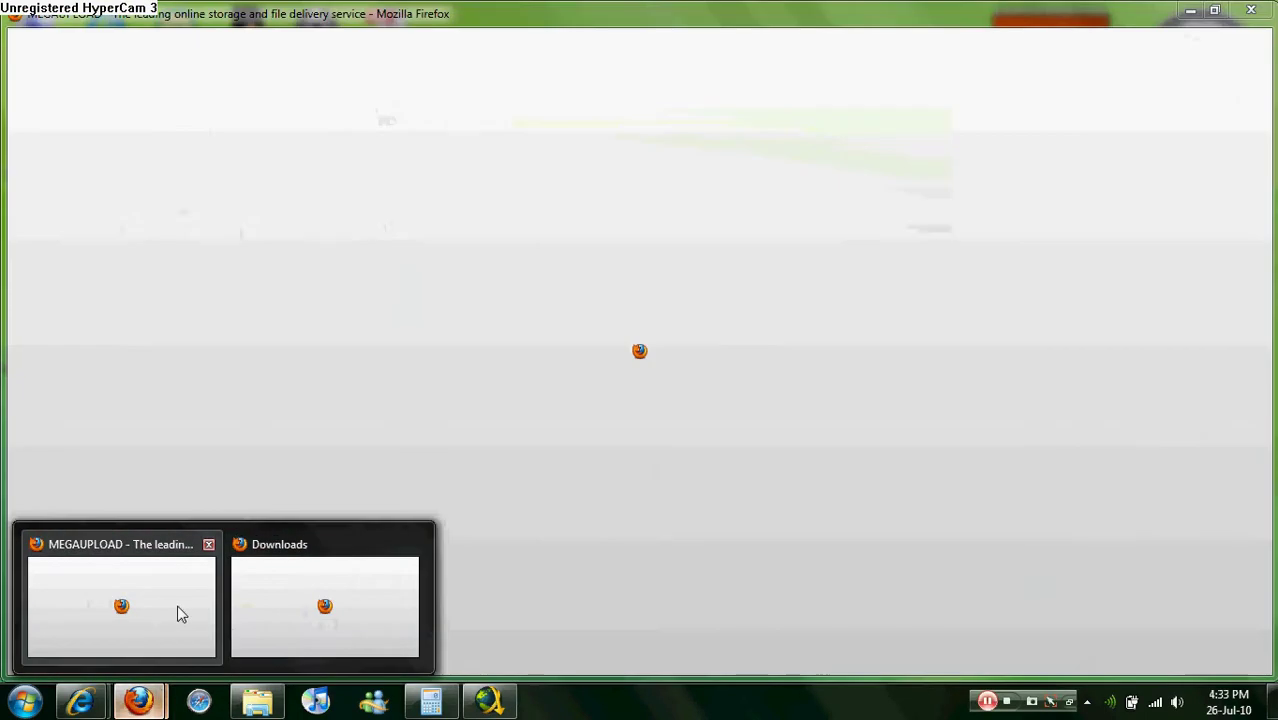
{"action": "left_click", "coordinate": [179, 612]}
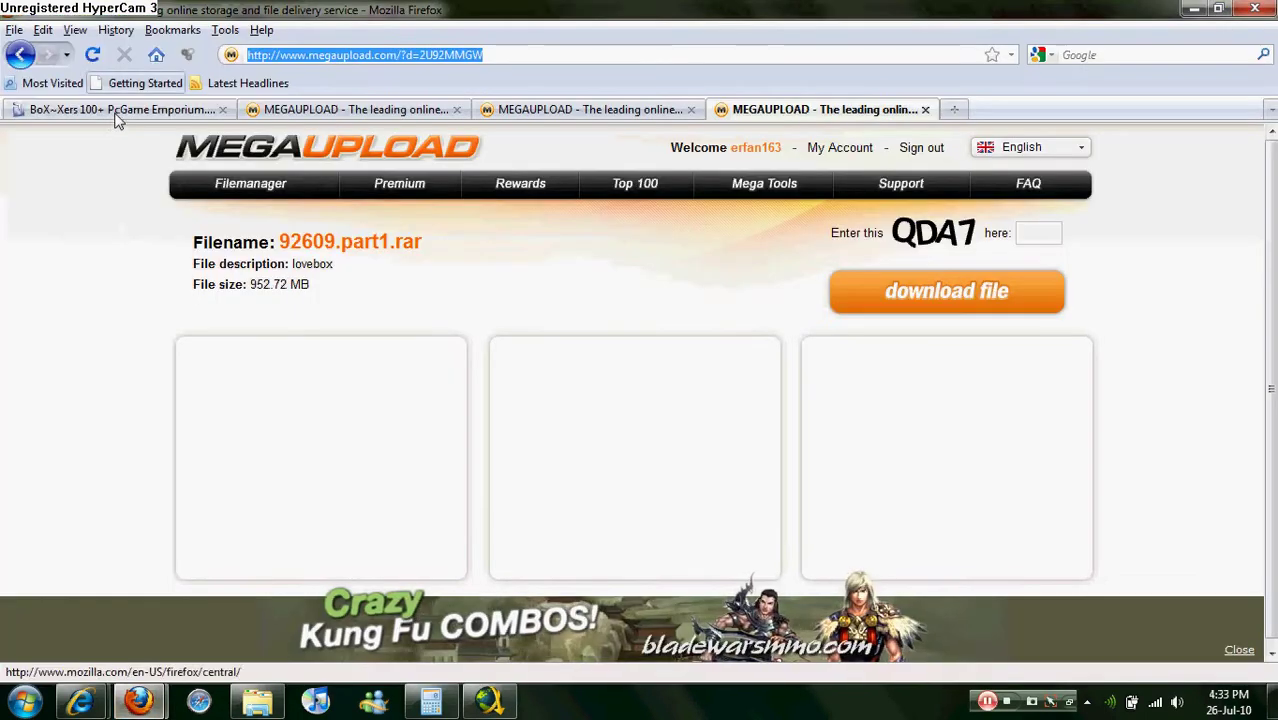
{"action": "left_click", "coordinate": [115, 110]}
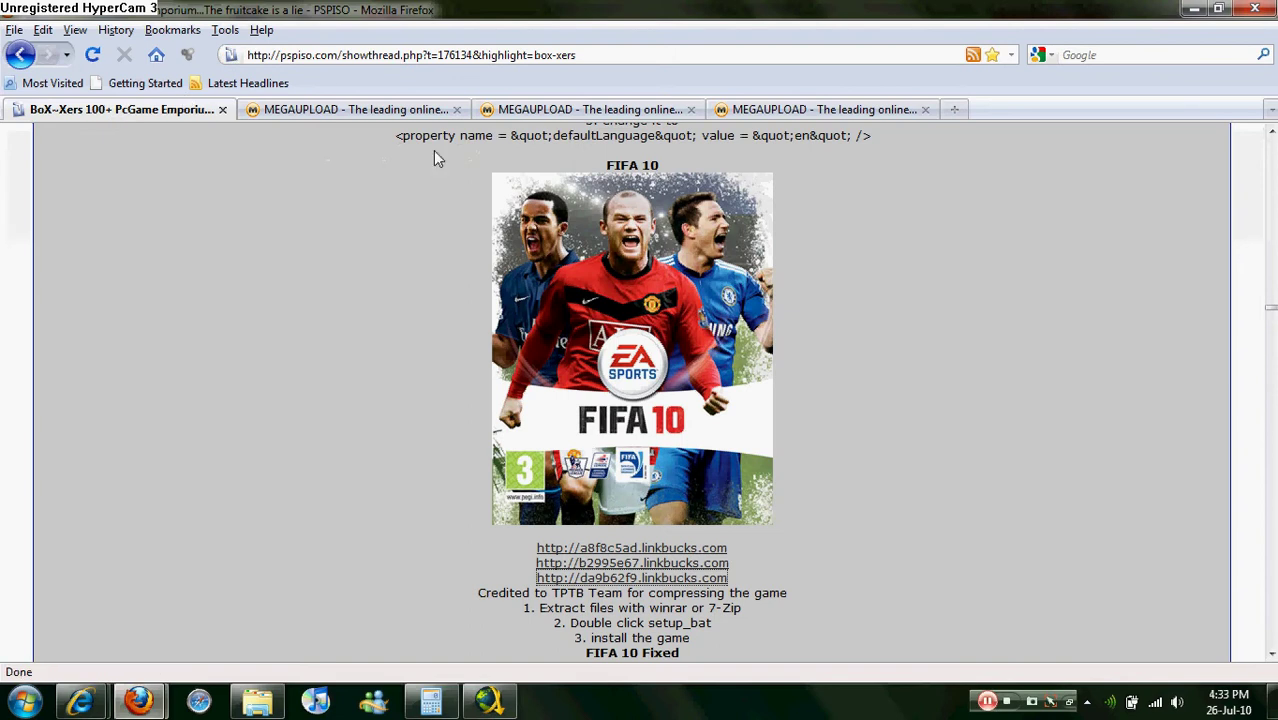
{"action": "left_click_drag", "start_coordinate": [1271, 314], "coordinate": [1268, 135]}
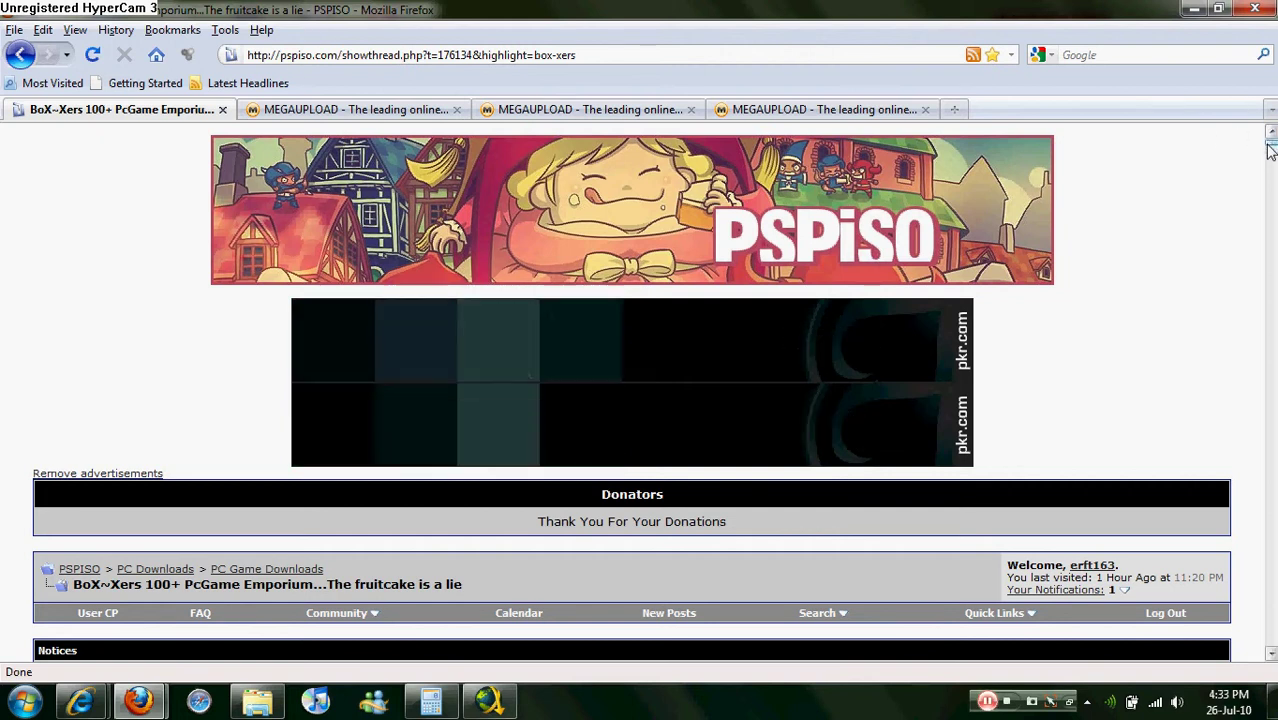
{"action": "mouse_move", "coordinate": [1270, 148]}
{"action": "left_mouse_down"}
{"action": "mouse_move", "coordinate": [1270, 178]}
{"action": "mouse_move", "coordinate": [1272, 160]}
{"action": "left_mouse_up"}
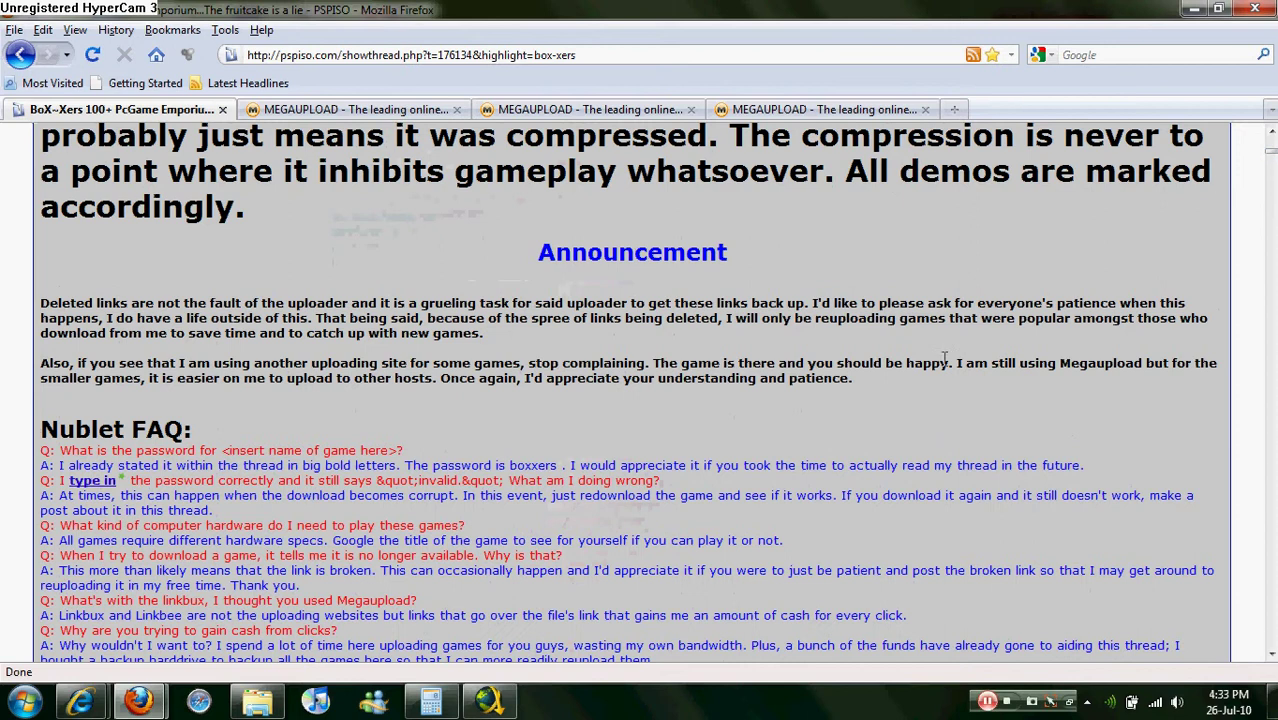
{"action": "scroll", "coordinate": [944, 360], "scroll_direction": "down", "scroll_amount": 15}
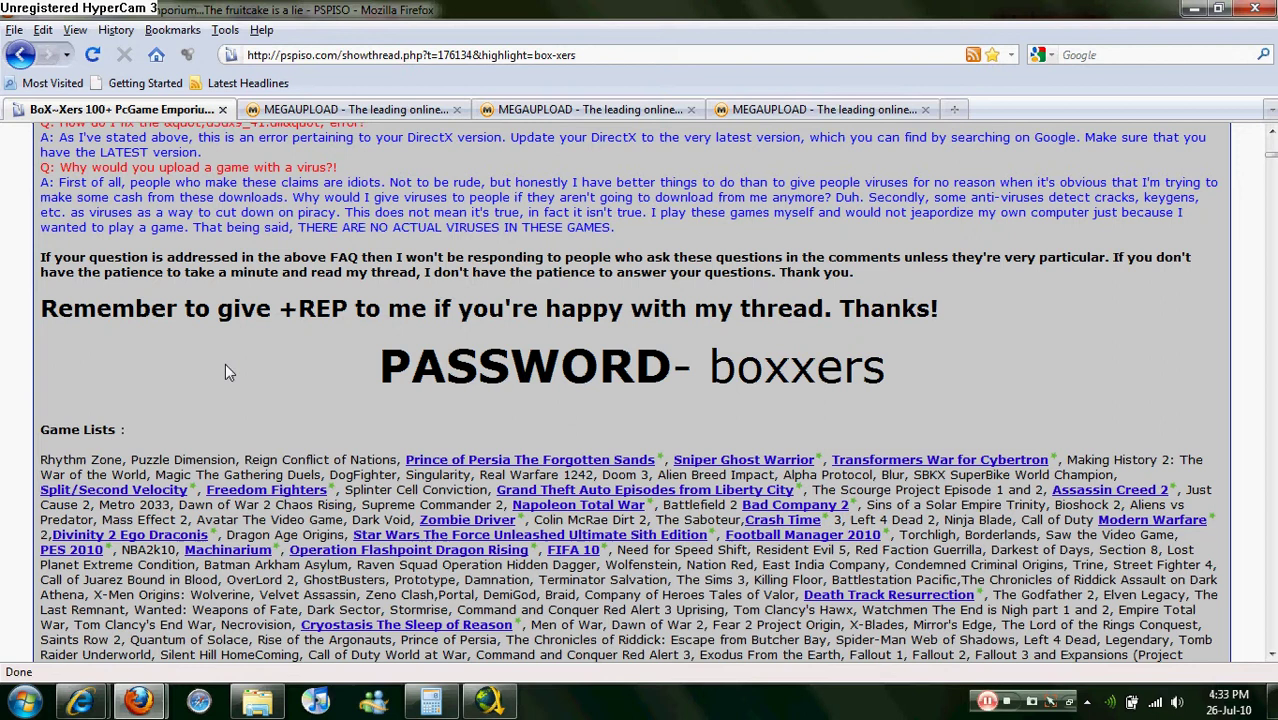
{"action": "left_click_drag", "start_coordinate": [711, 365], "coordinate": [891, 378]}
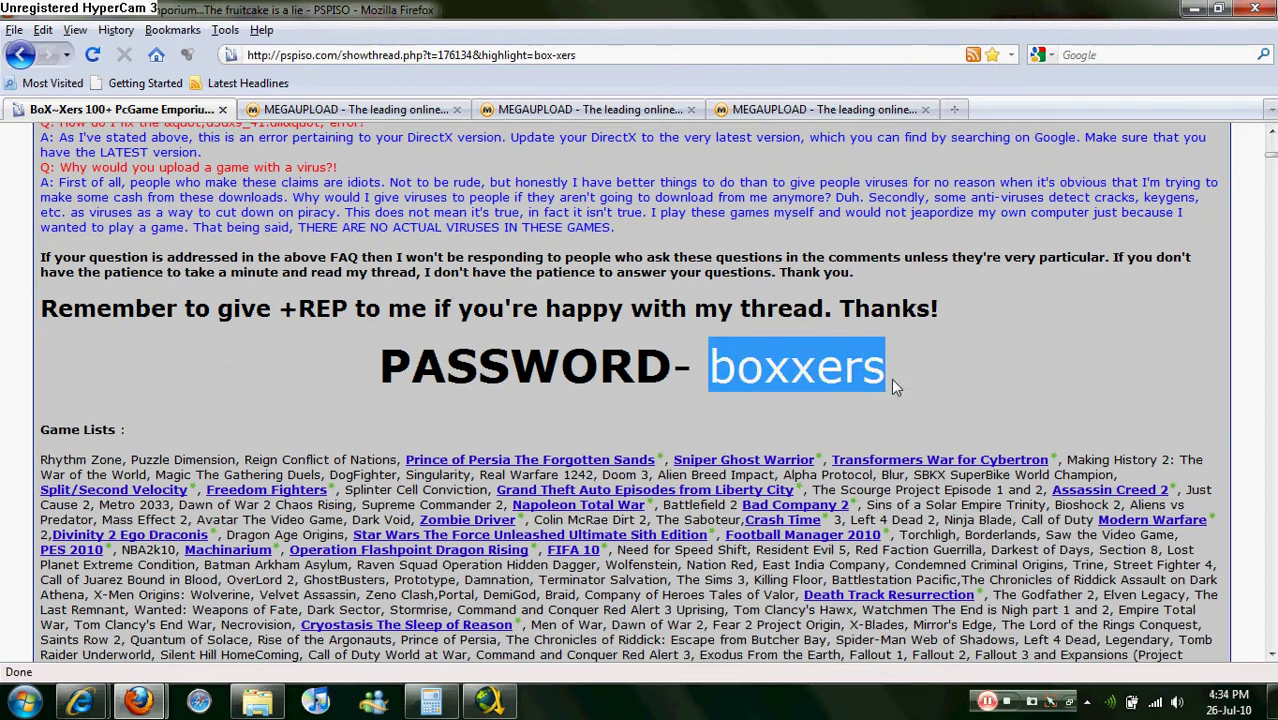
{"action": "left_click", "coordinate": [814, 366]}
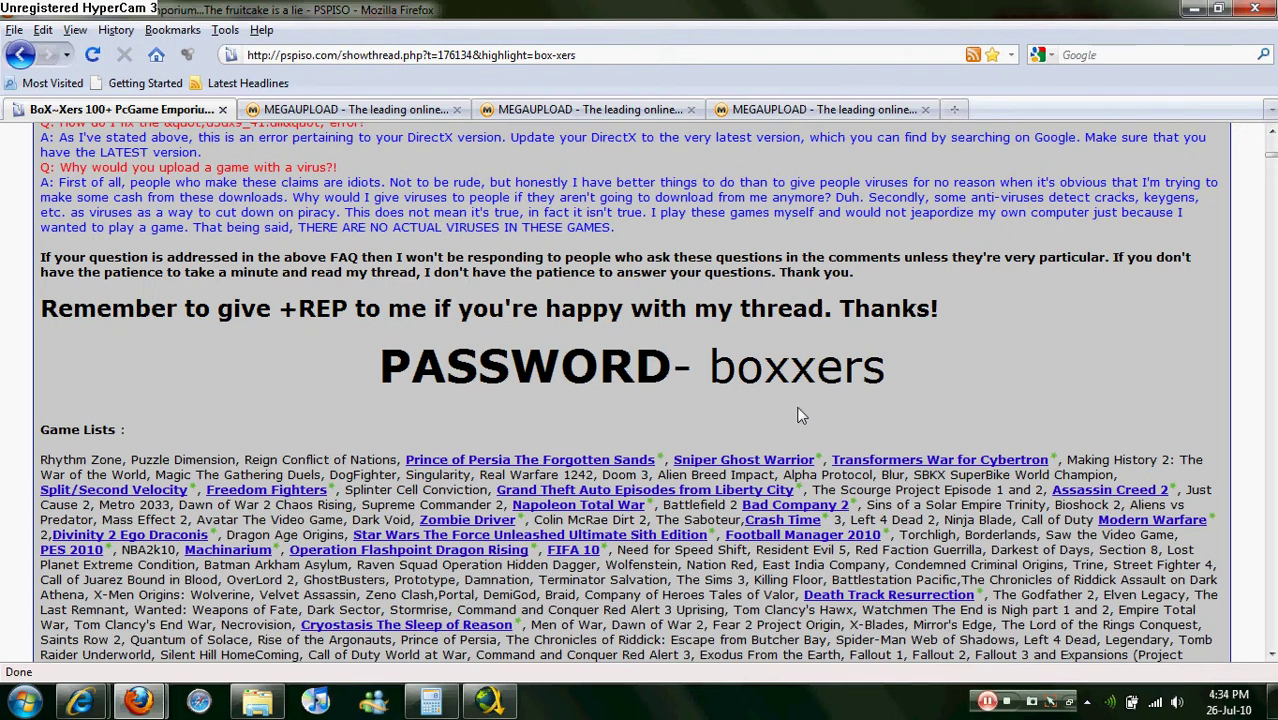
- Find the FIFA 10 entry in the thread and examine its download links, installation instructions and the FIFA 10 Fixed link
{"action": "scroll", "coordinate": [798, 415], "scroll_direction": "down", "scroll_amount": 20}
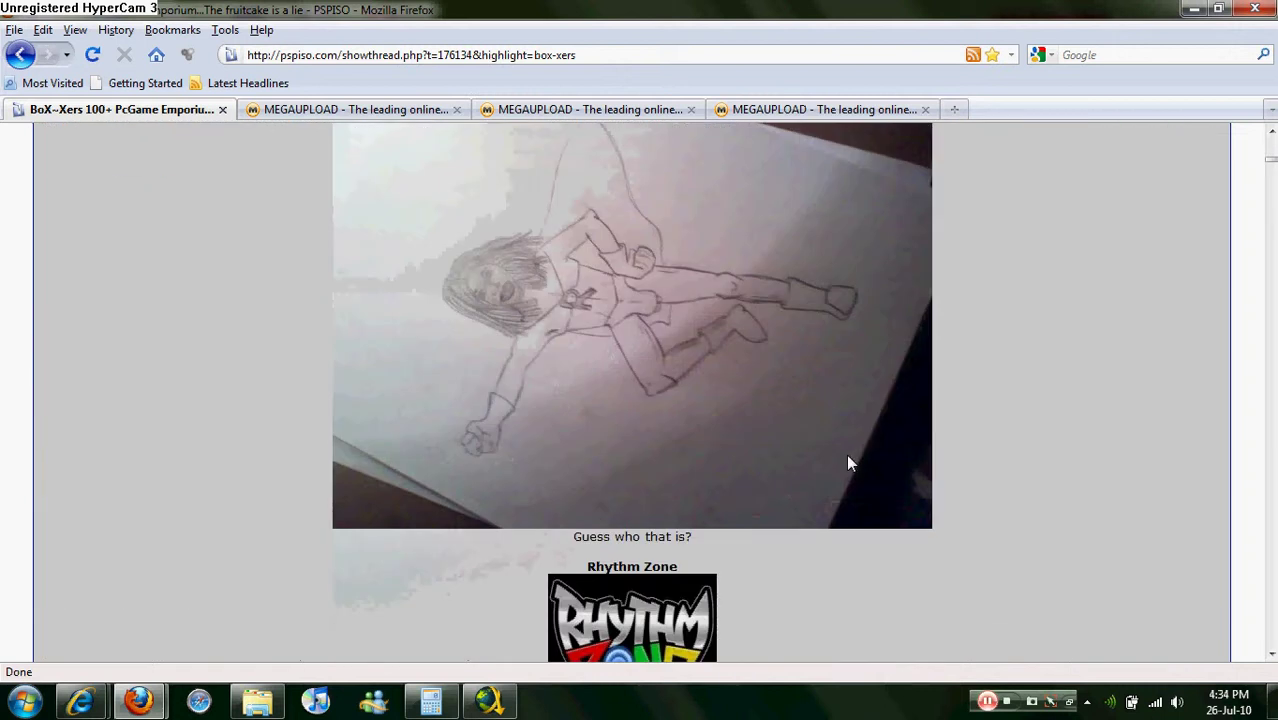
{"action": "scroll", "coordinate": [805, 447], "scroll_direction": "down", "scroll_amount": 20}
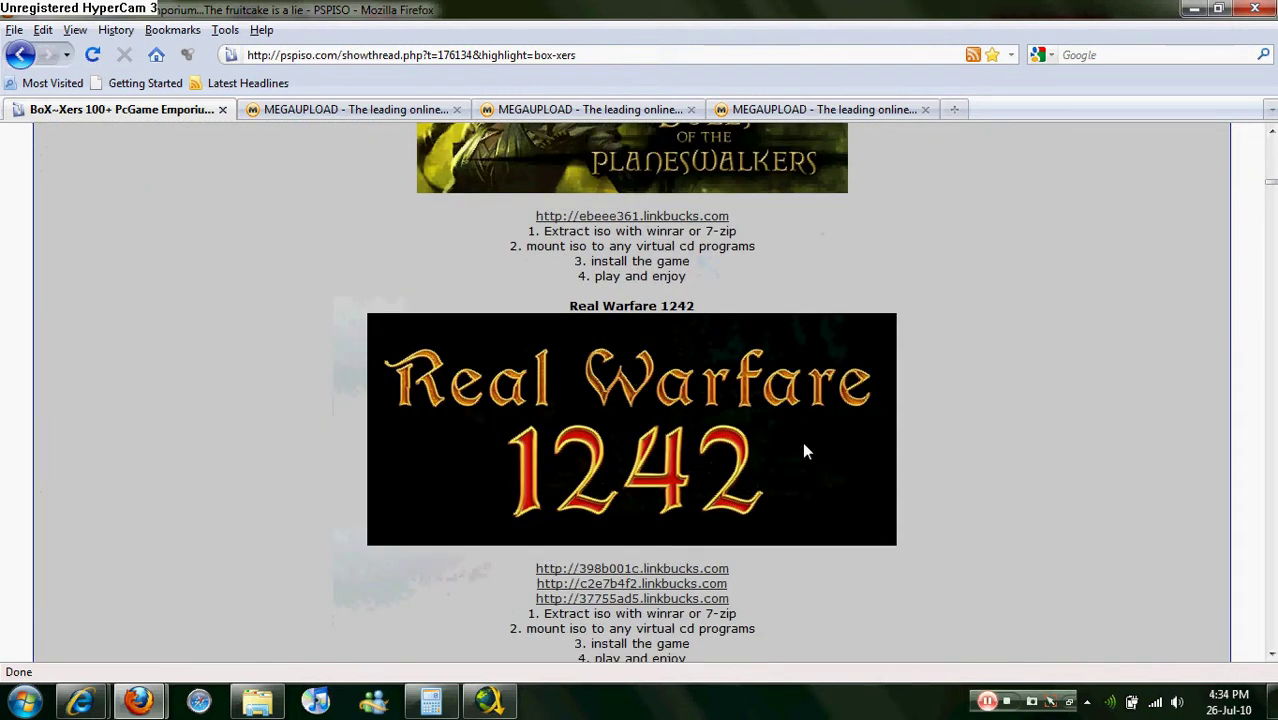
{"action": "scroll", "coordinate": [806, 451], "scroll_direction": "down", "scroll_amount": 20}
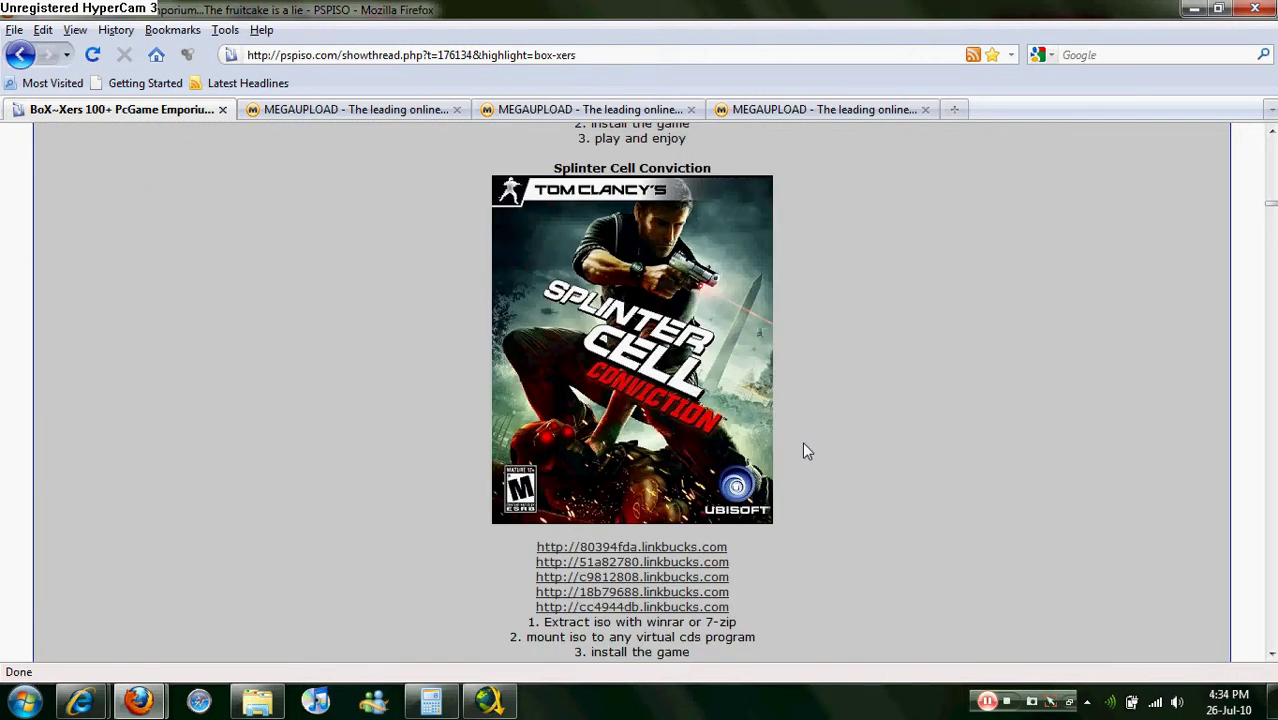
{"action": "scroll", "coordinate": [806, 451], "scroll_direction": "down", "scroll_amount": 20}
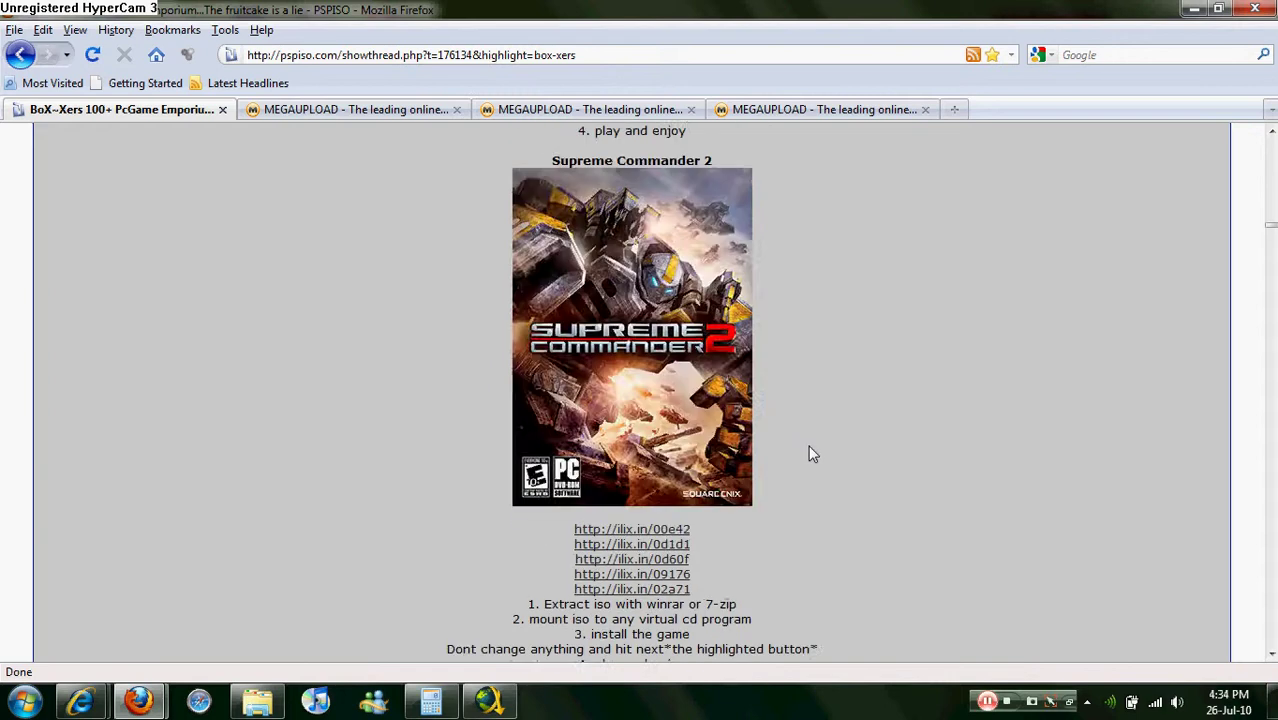
{"action": "scroll", "coordinate": [805, 452], "scroll_direction": "down", "scroll_amount": 20}
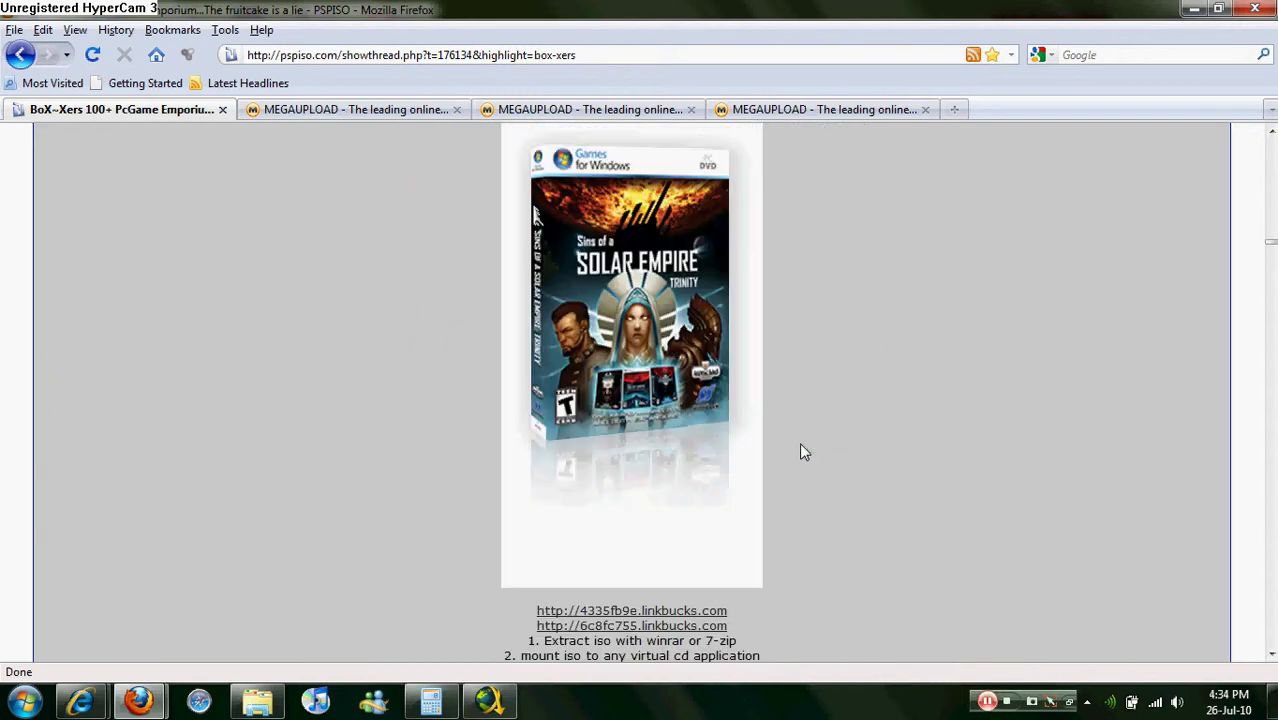
{"action": "scroll", "coordinate": [800, 452], "scroll_direction": "down", "scroll_amount": 20}
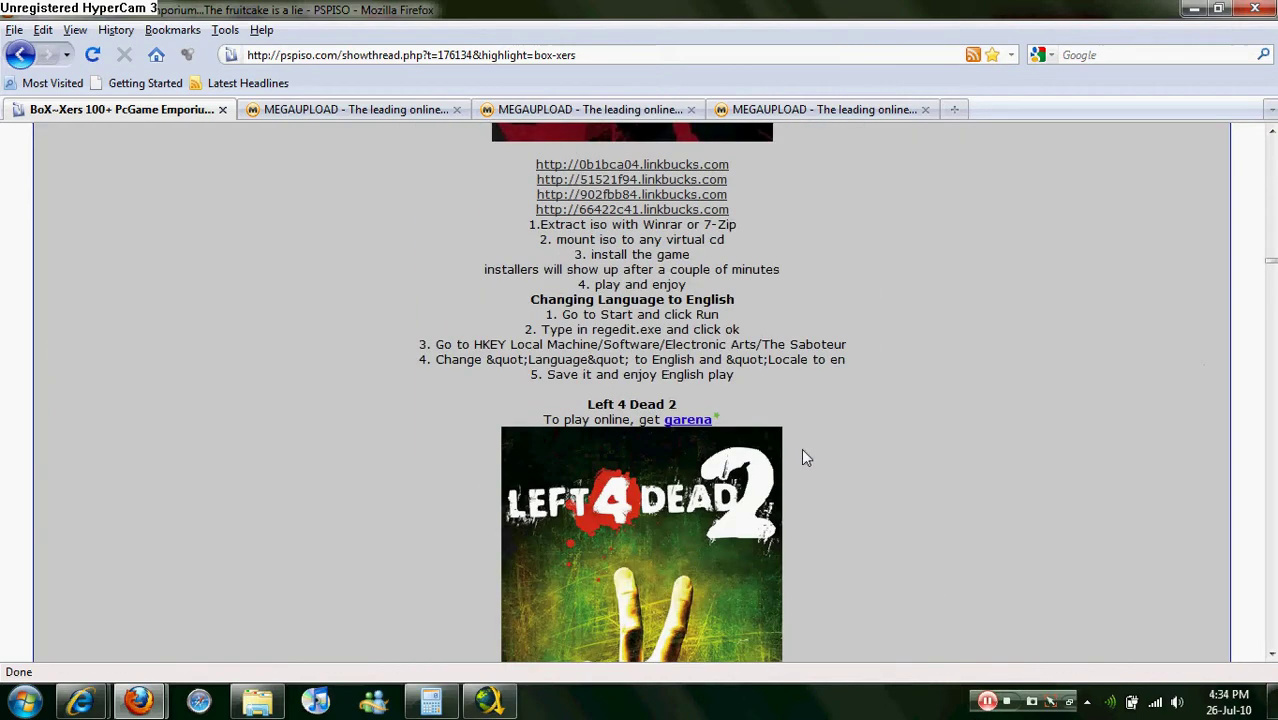
{"action": "scroll", "coordinate": [806, 459], "scroll_direction": "down", "scroll_amount": 20}
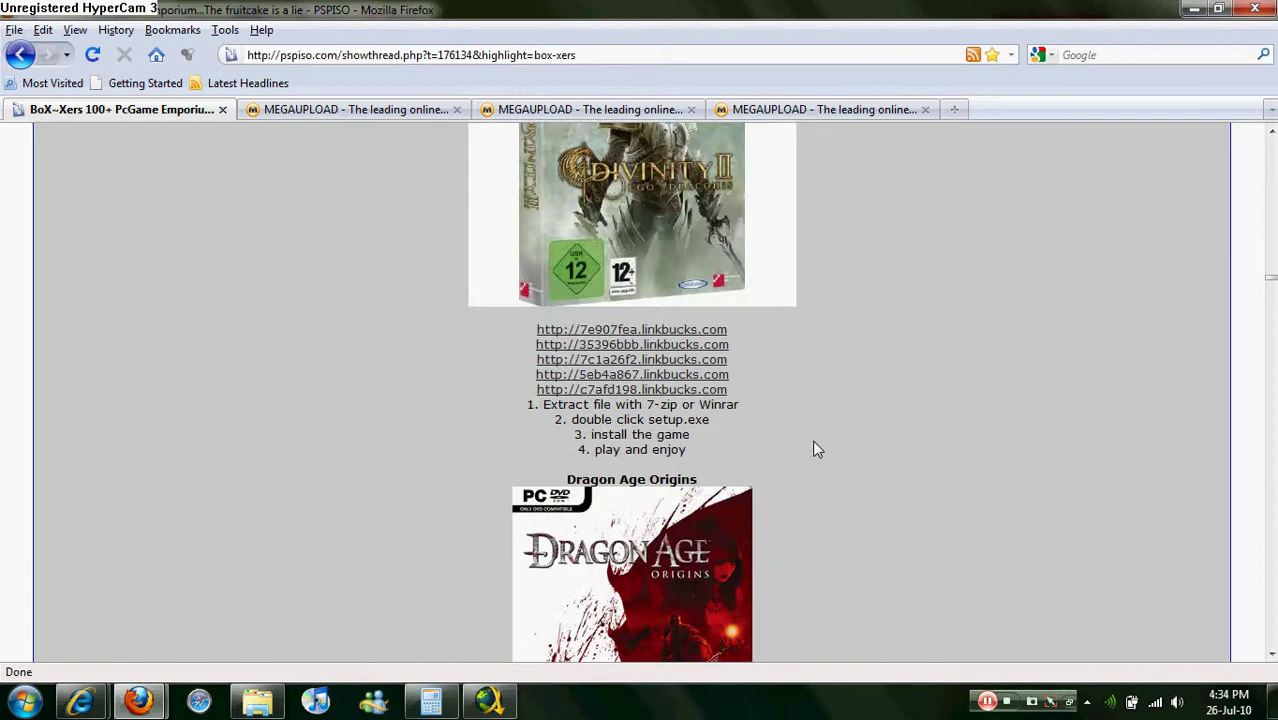
{"action": "scroll", "coordinate": [816, 449], "scroll_direction": "down", "scroll_amount": 20}
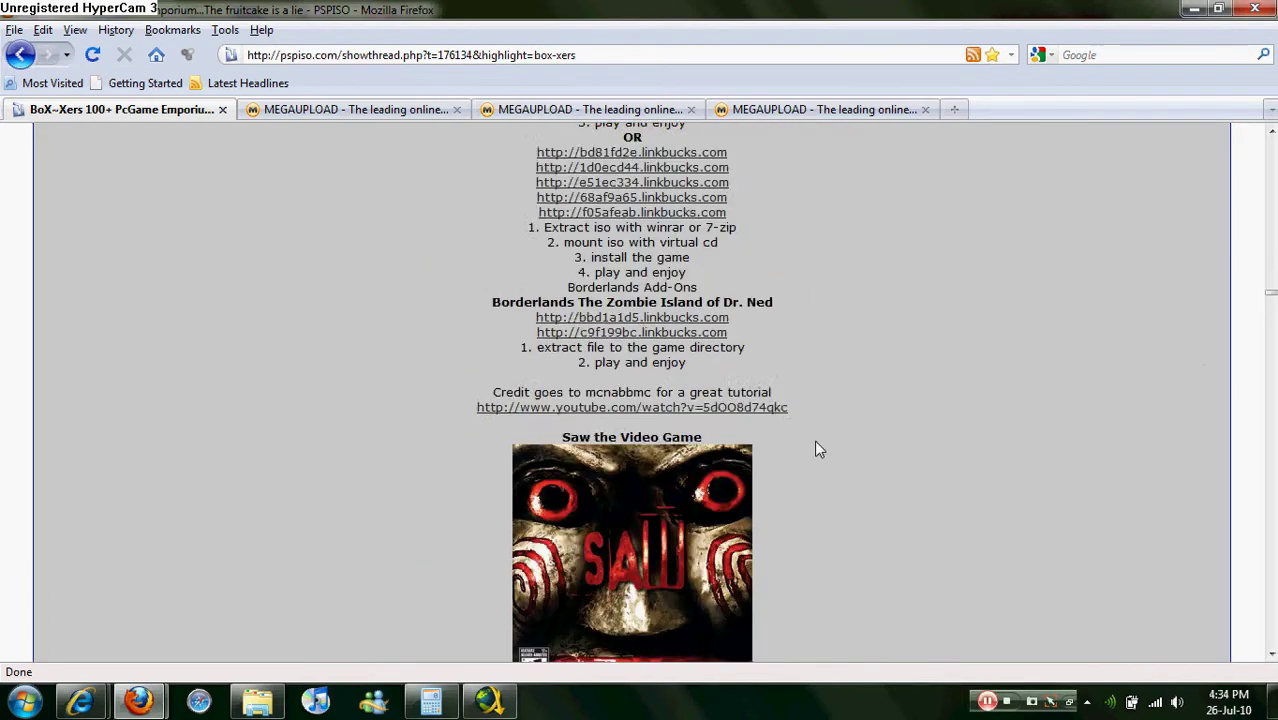
{"action": "scroll", "coordinate": [816, 449], "scroll_direction": "down", "scroll_amount": 20}
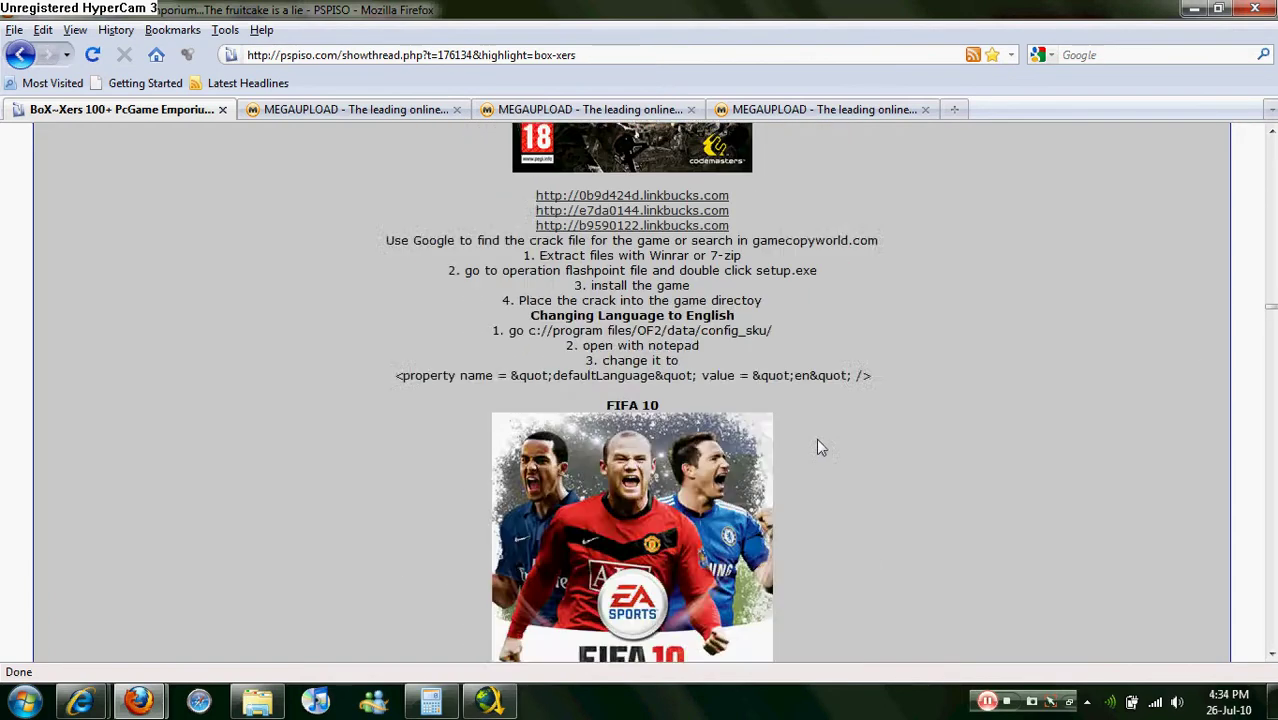
{"action": "scroll", "coordinate": [826, 440], "scroll_direction": "up", "scroll_amount": 4}
{"action": "scroll", "coordinate": [826, 440], "scroll_direction": "down", "scroll_amount": 10}
{"action": "scroll", "coordinate": [826, 440], "scroll_direction": "up", "scroll_amount": 10}
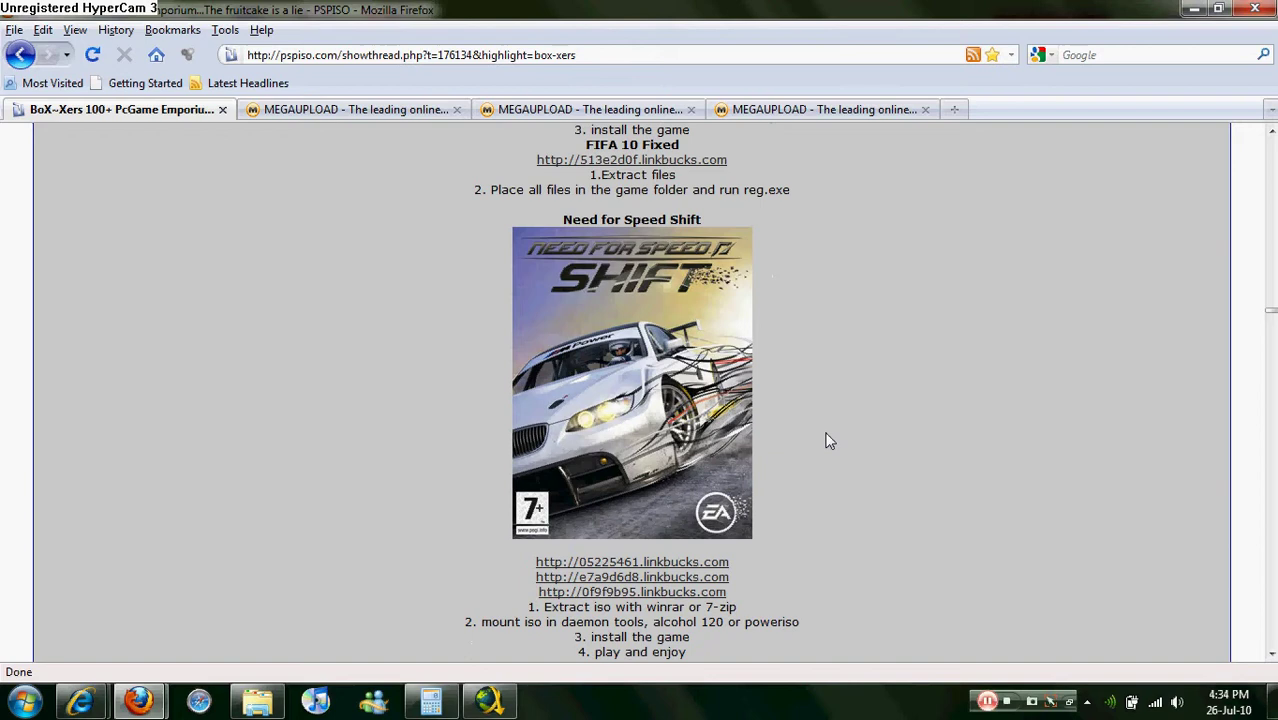
{"action": "scroll", "coordinate": [826, 440], "scroll_direction": "up", "scroll_amount": 2}
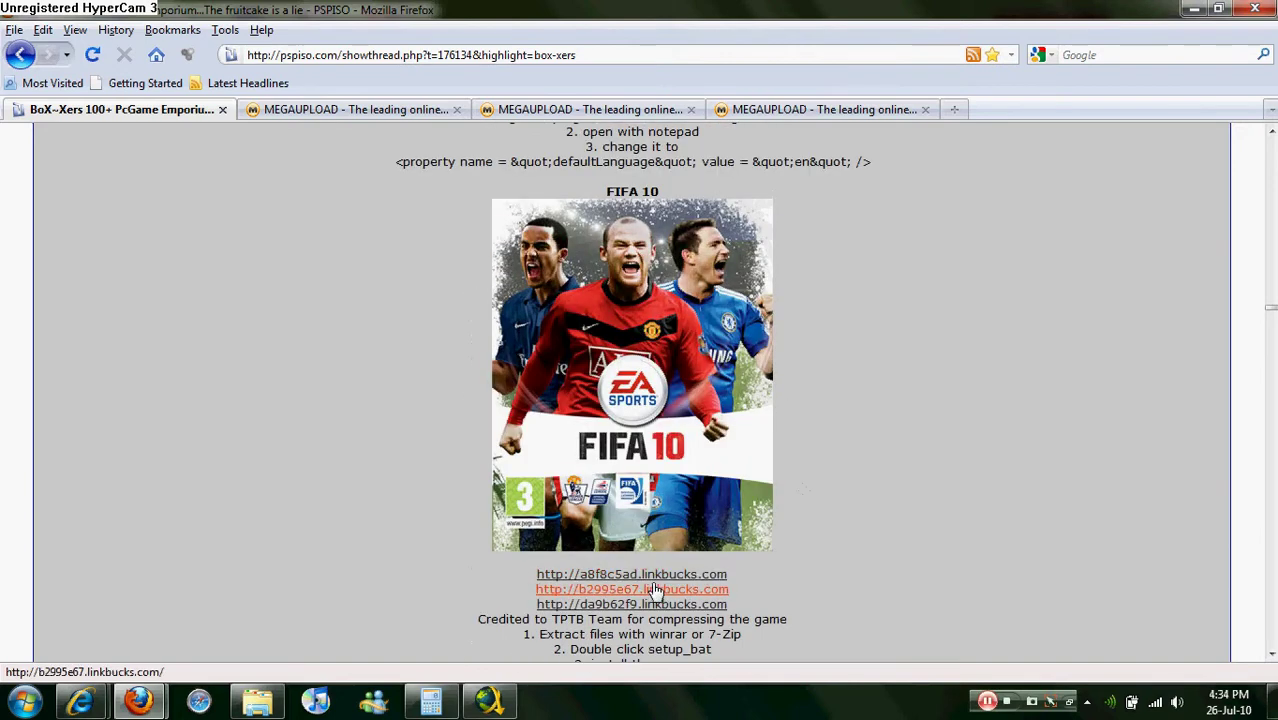
{"action": "scroll", "coordinate": [660, 597], "scroll_direction": "down", "scroll_amount": 2}
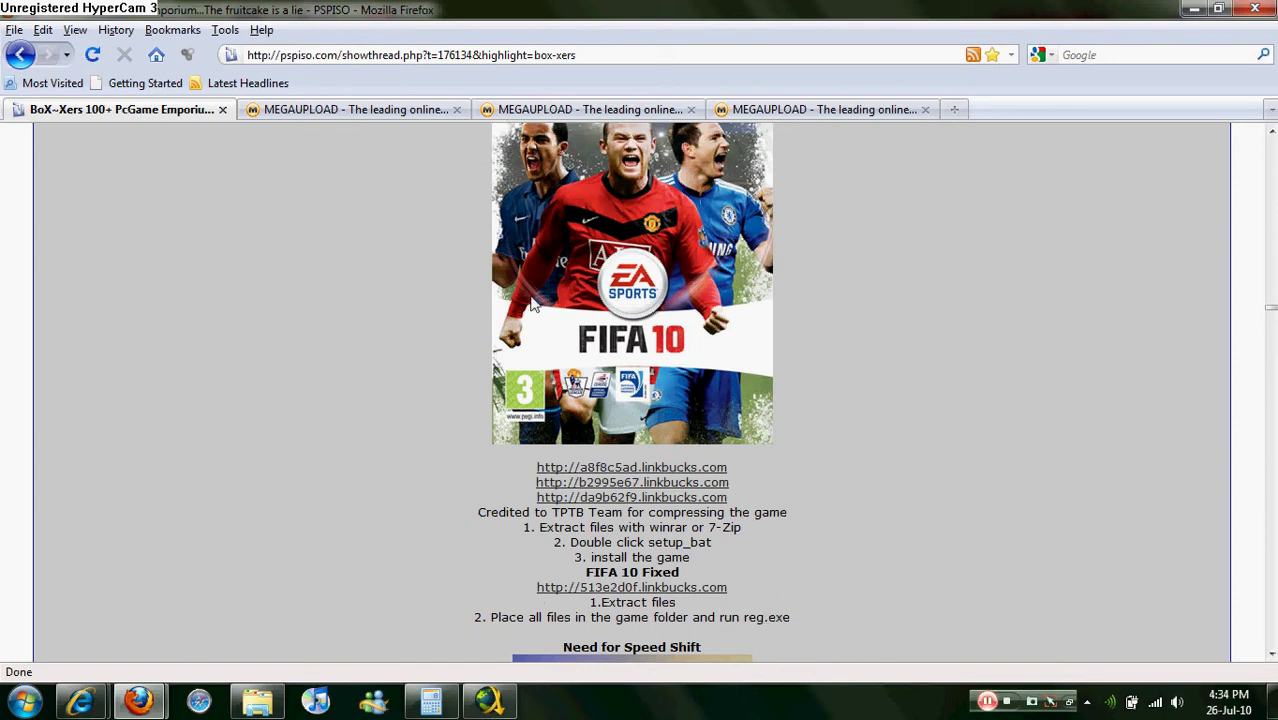
- Review the open Megaupload pages for 92609.part1.rar, 92609.part2.rar and 92609.part3.rar
{"action": "left_click", "coordinate": [327, 112]}
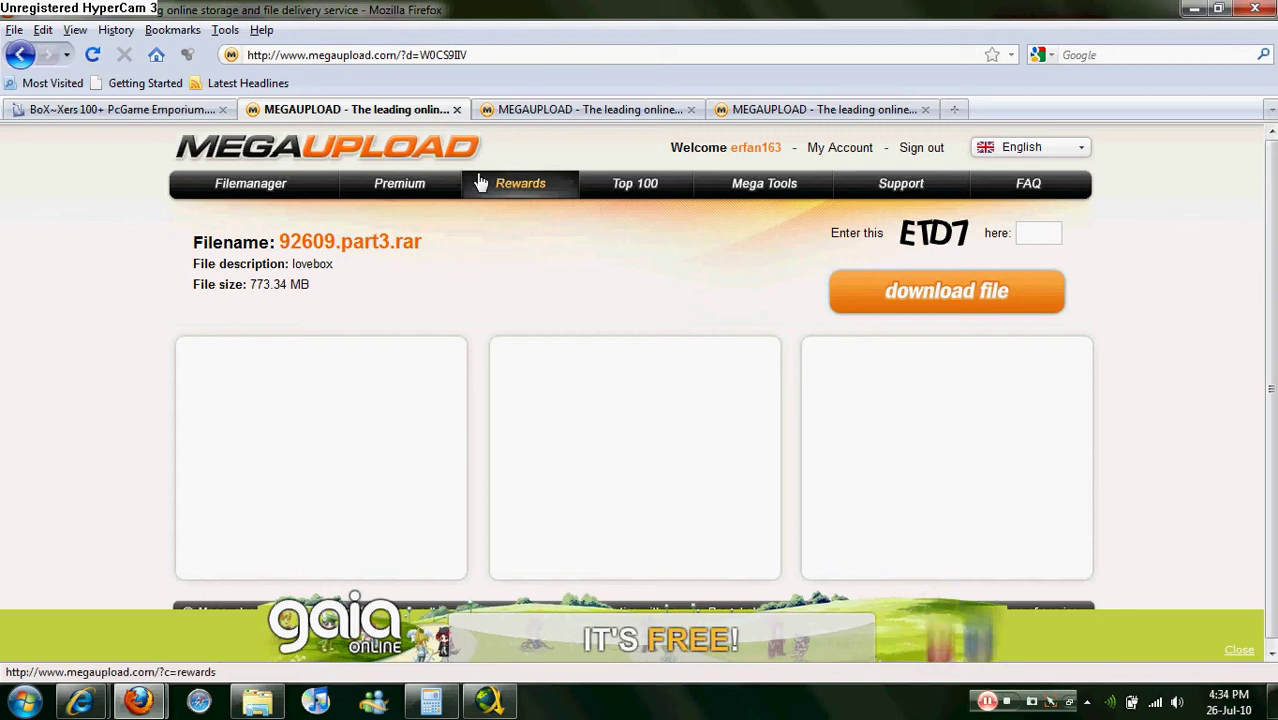
{"action": "left_click", "coordinate": [521, 110]}
{"action": "left_click", "coordinate": [780, 110]}
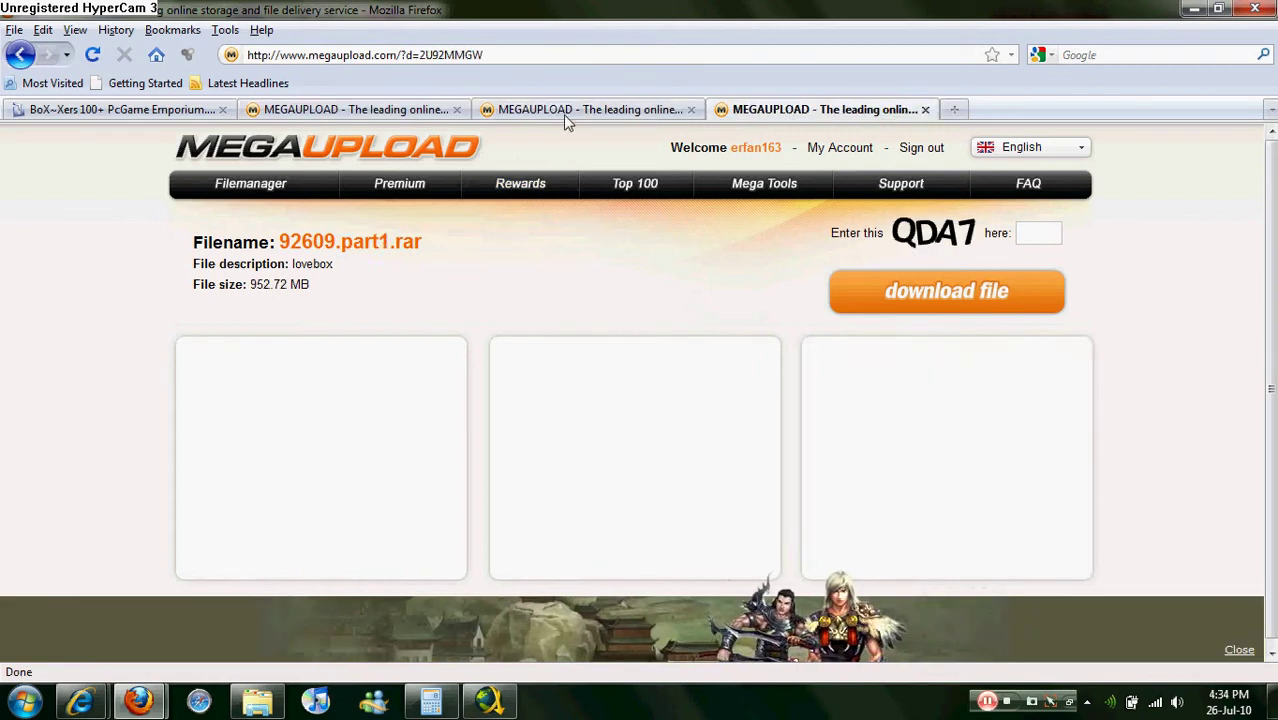
{"action": "left_click", "coordinate": [563, 114]}
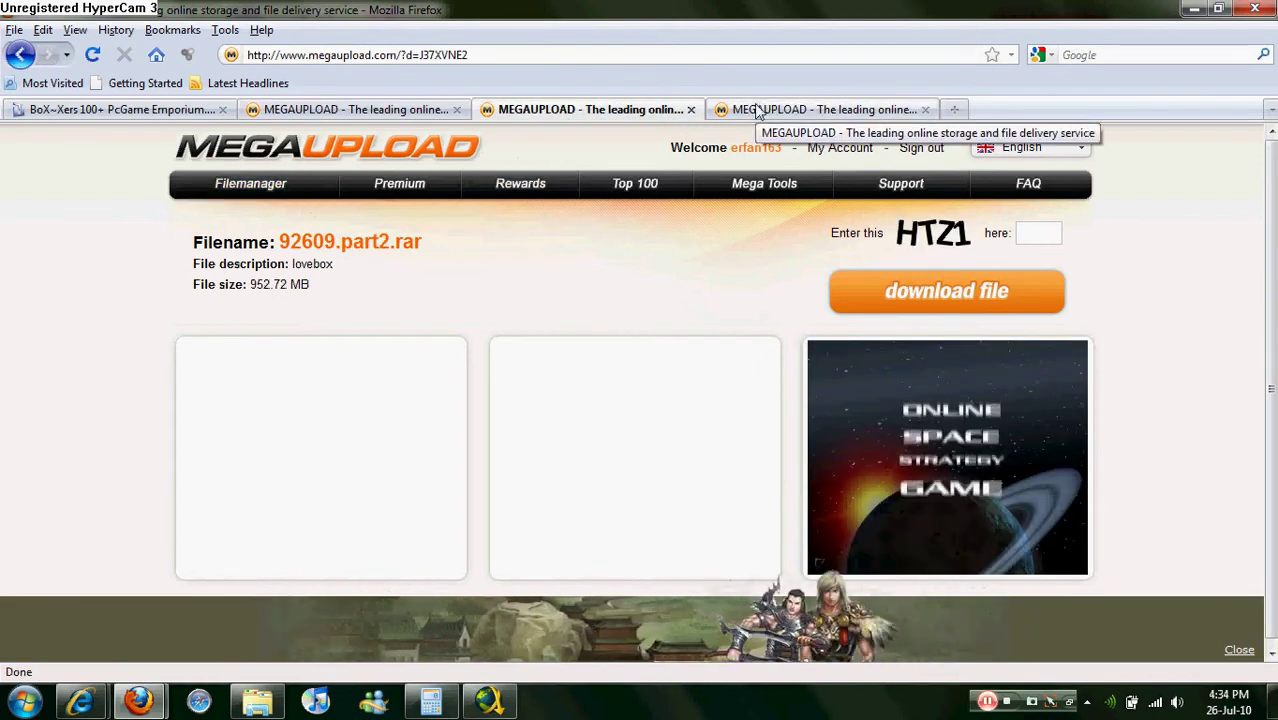
{"action": "left_click", "coordinate": [360, 112]}
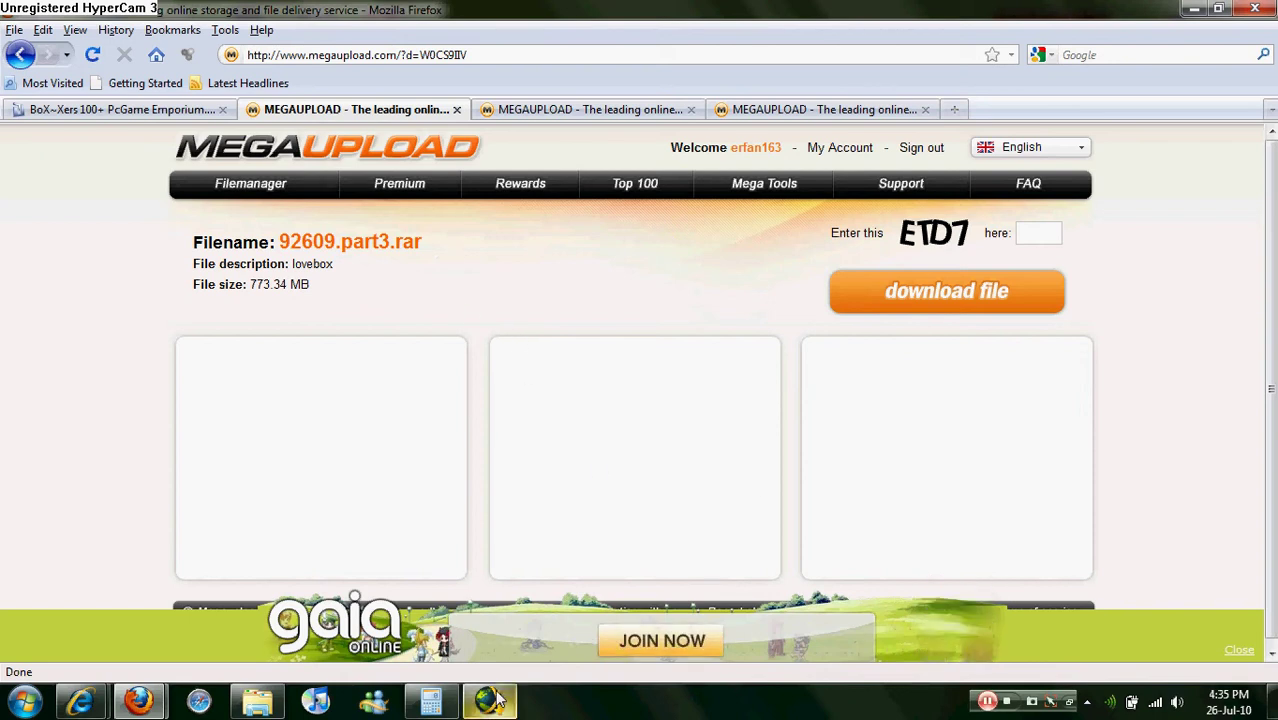
- Switch to JDownloader and delete the 92609 package with its three links from the Linkgrabber
{"action": "mouse_move", "coordinate": [489, 702]}
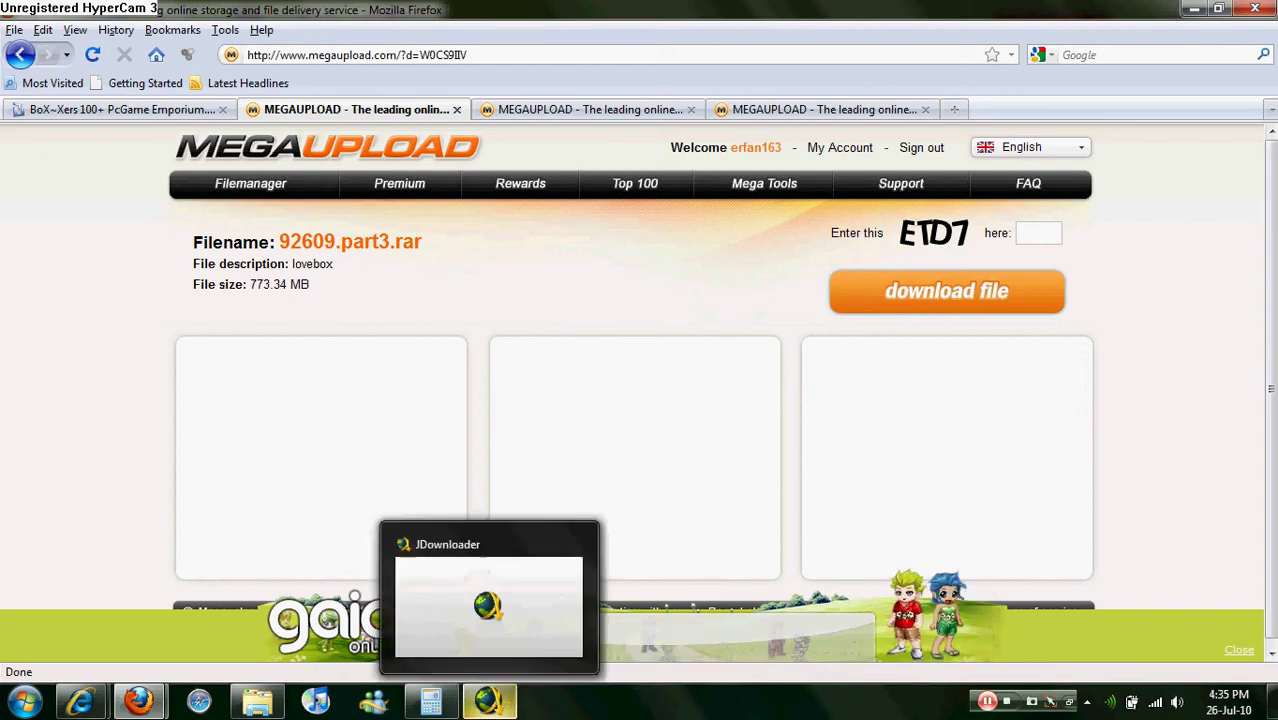
{"action": "left_click", "coordinate": [489, 702]}
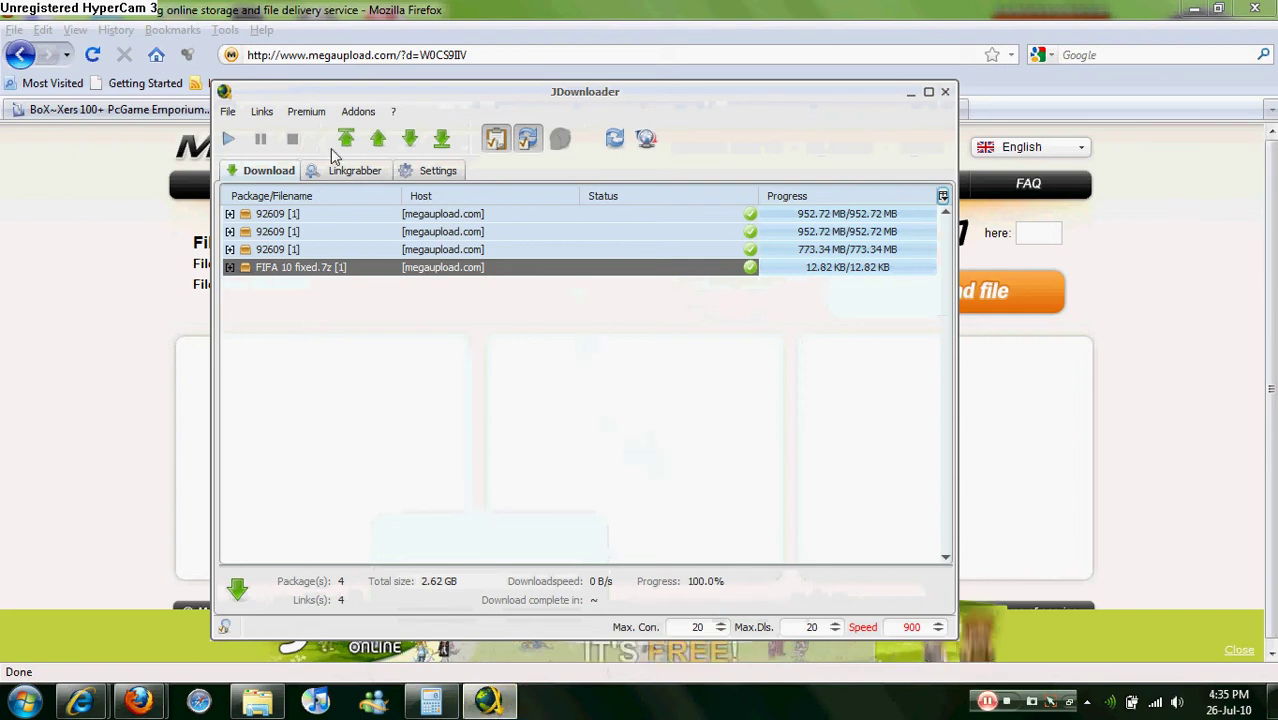
{"action": "left_click", "coordinate": [330, 174]}
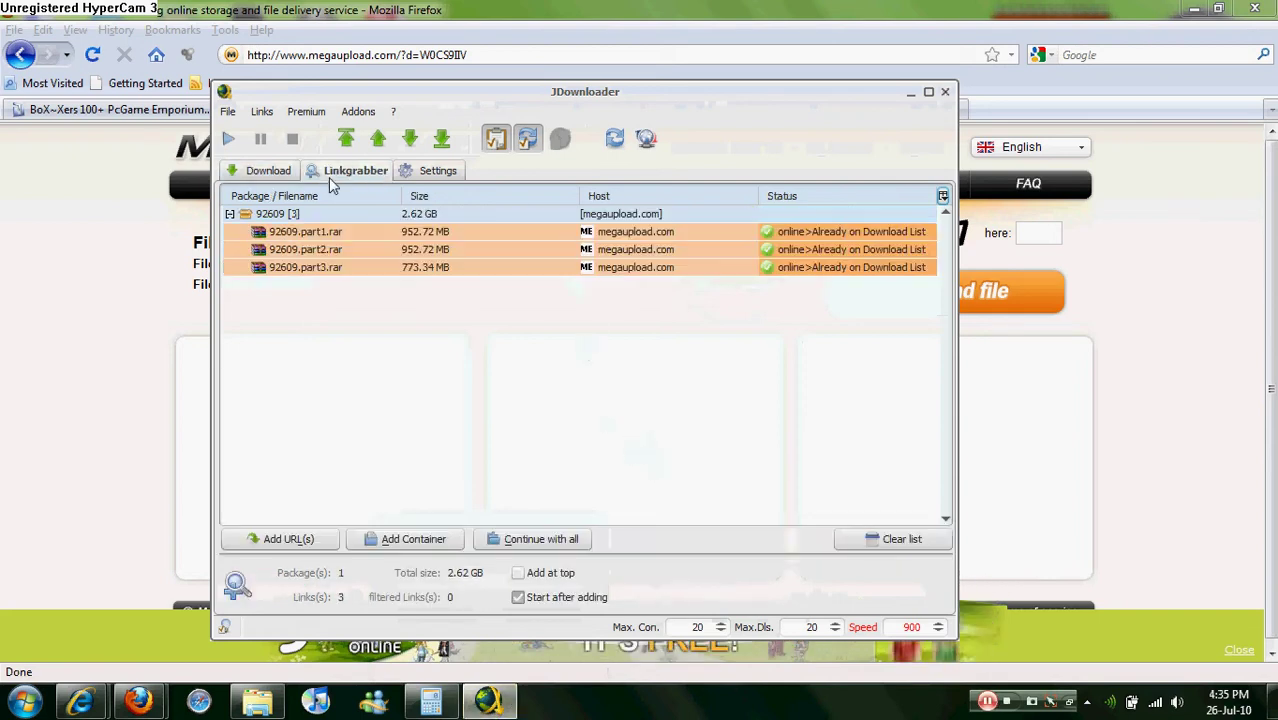
{"action": "left_click", "coordinate": [283, 268]}
{"action": "left_click_drag", "start_coordinate": [283, 253], "coordinate": [304, 215]}
{"action": "key", "text": "Delete"}
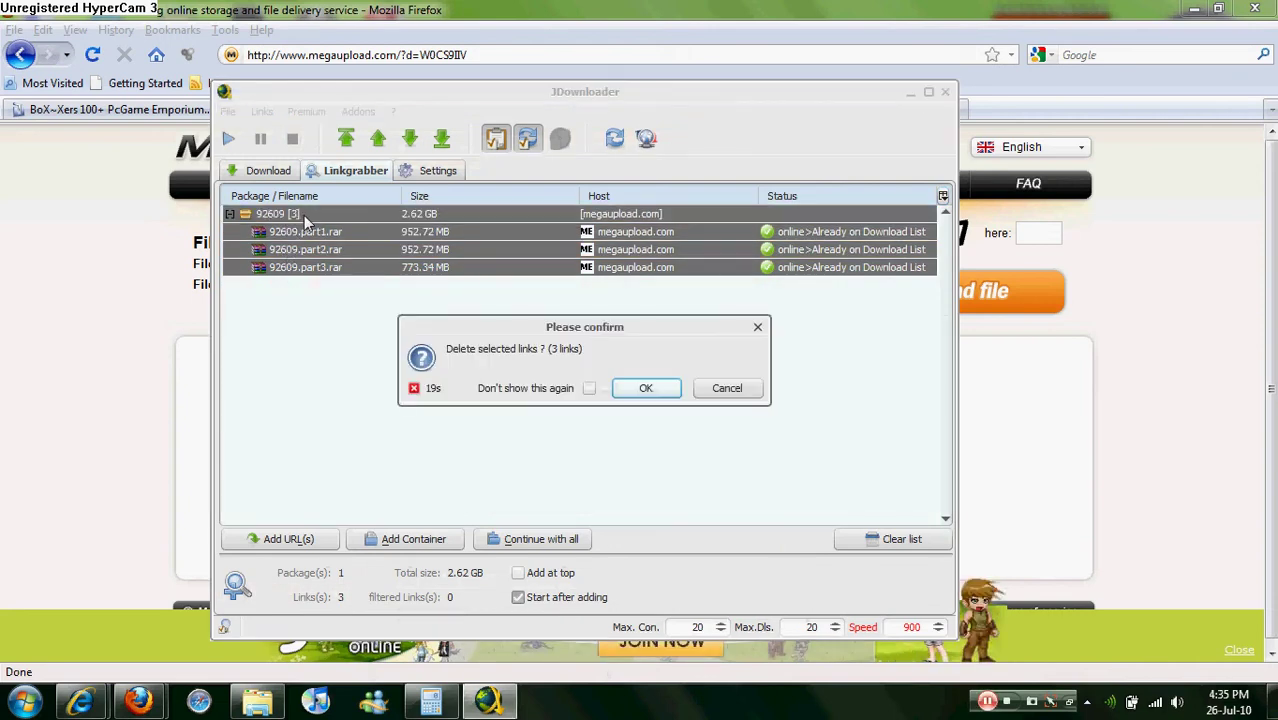
{"action": "left_click", "coordinate": [624, 394]}
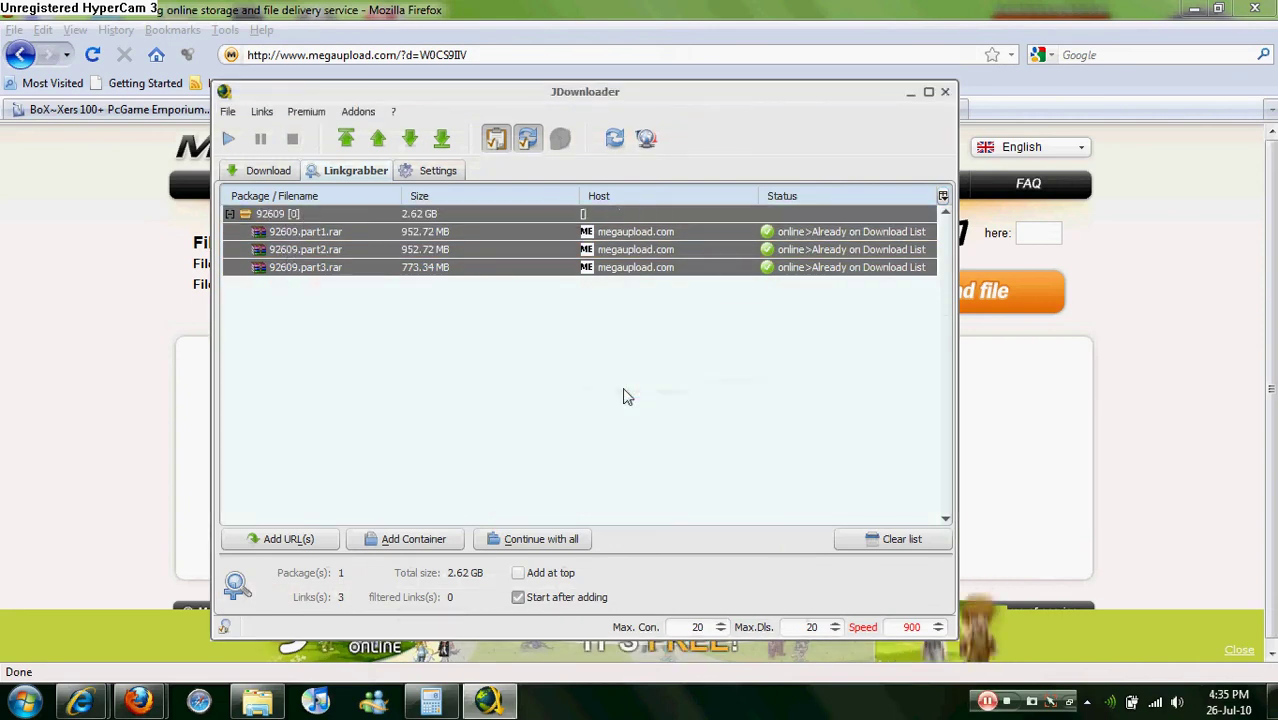
- Return to Firefox and copy the page address of 92609.part3.rar so JDownloader grabs the link, then minimize JDownloader
{"action": "key", "text": "alt+Tab"}
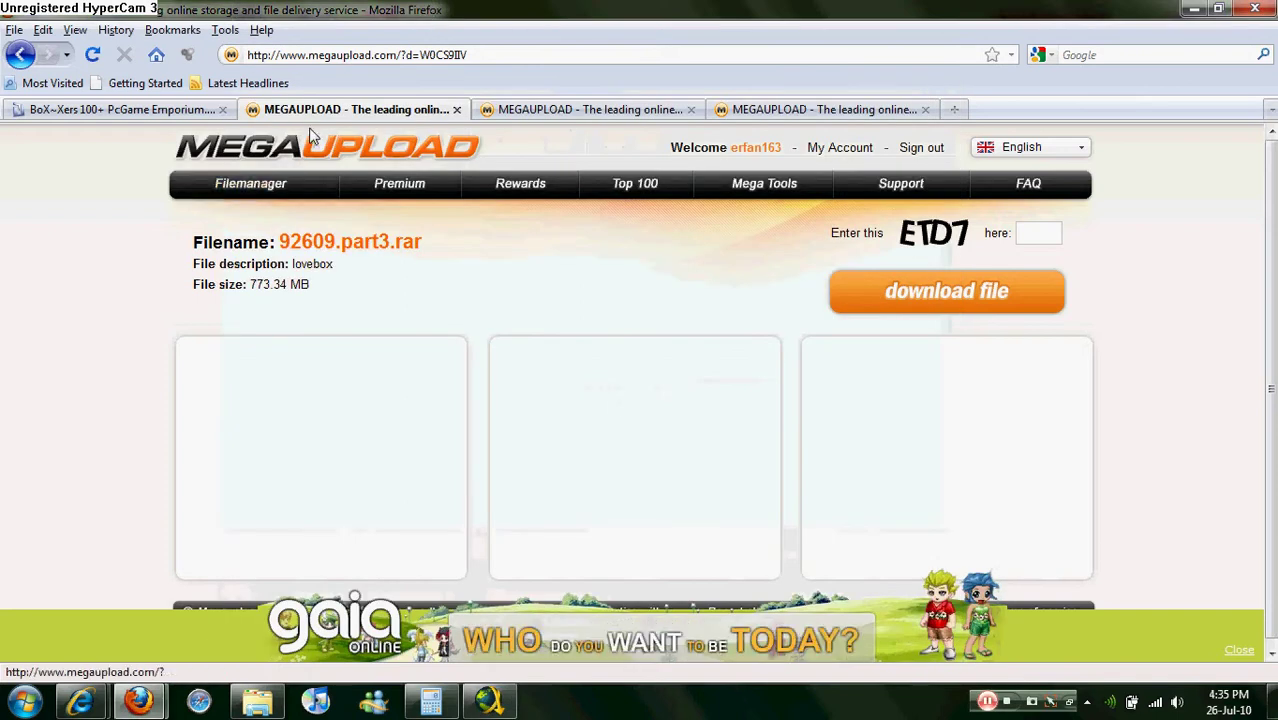
{"action": "left_click", "coordinate": [356, 56]}
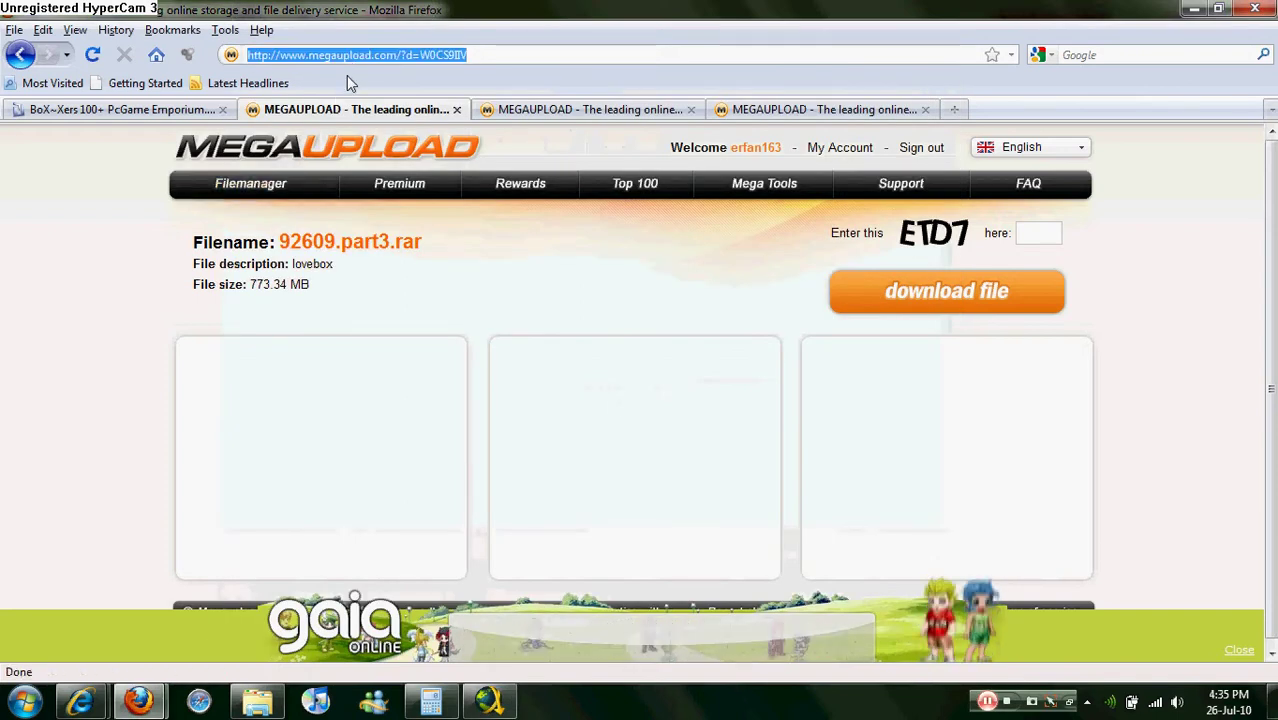
{"action": "right_click", "coordinate": [316, 56]}
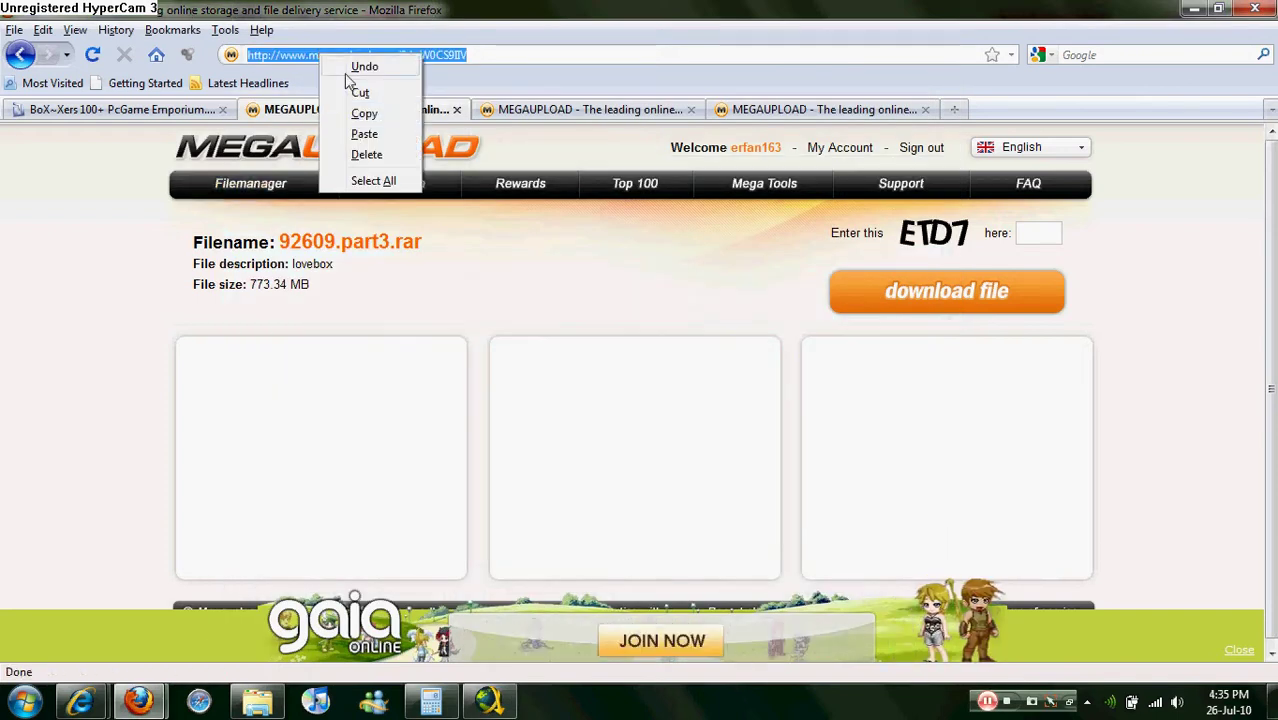
{"action": "left_click", "coordinate": [361, 115]}
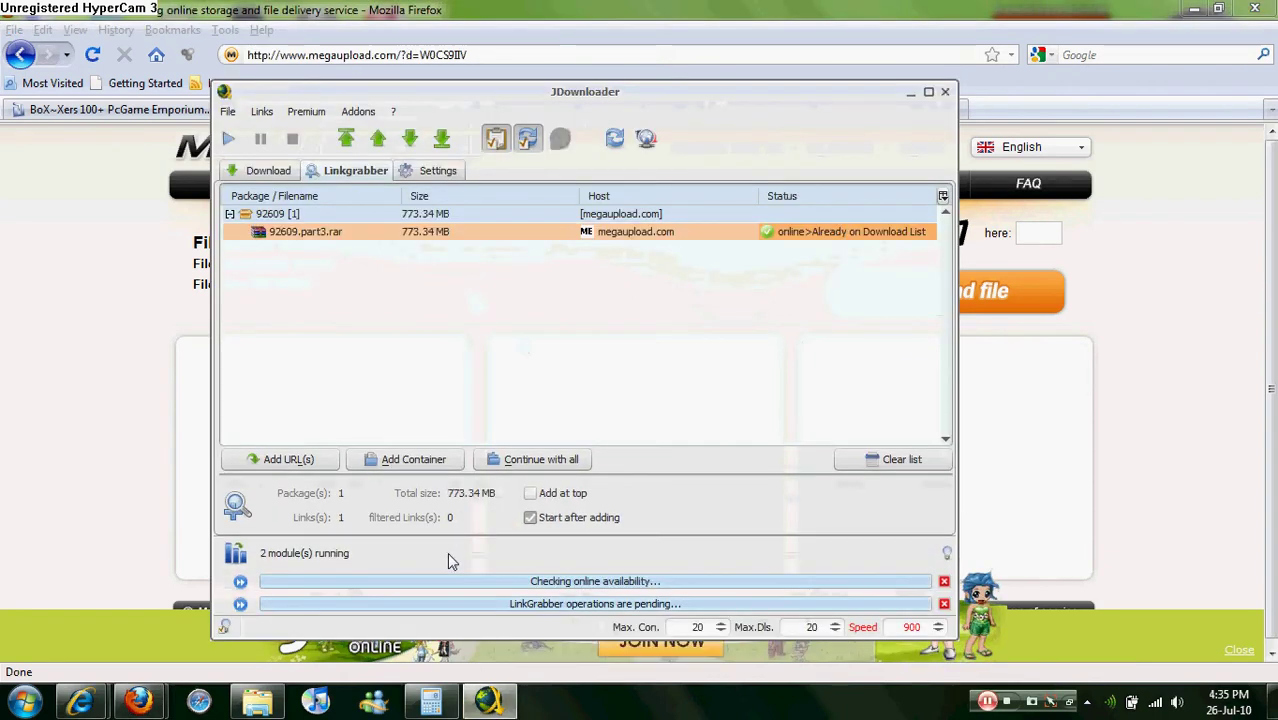
{"action": "left_click", "coordinate": [909, 95]}
- Copy the page address of 92609.part2.rar so JDownloader grabs the link
{"action": "left_click", "coordinate": [550, 108]}
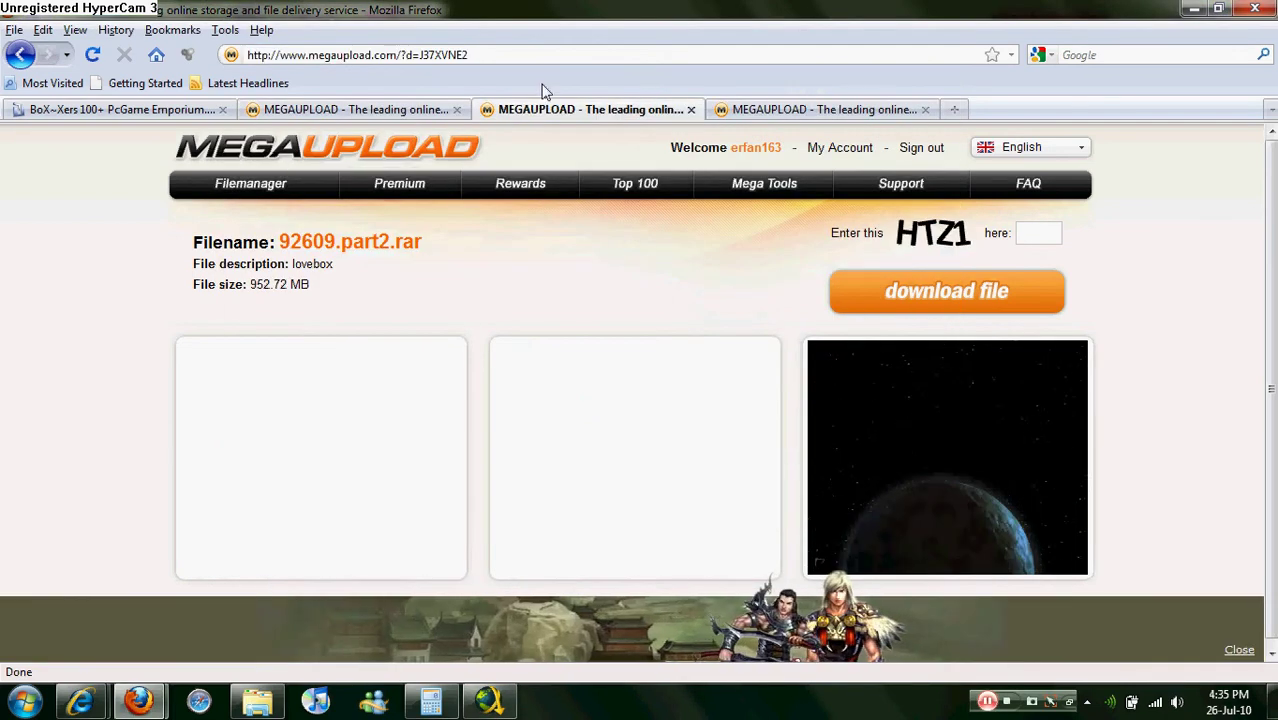
{"action": "left_click", "coordinate": [567, 55]}
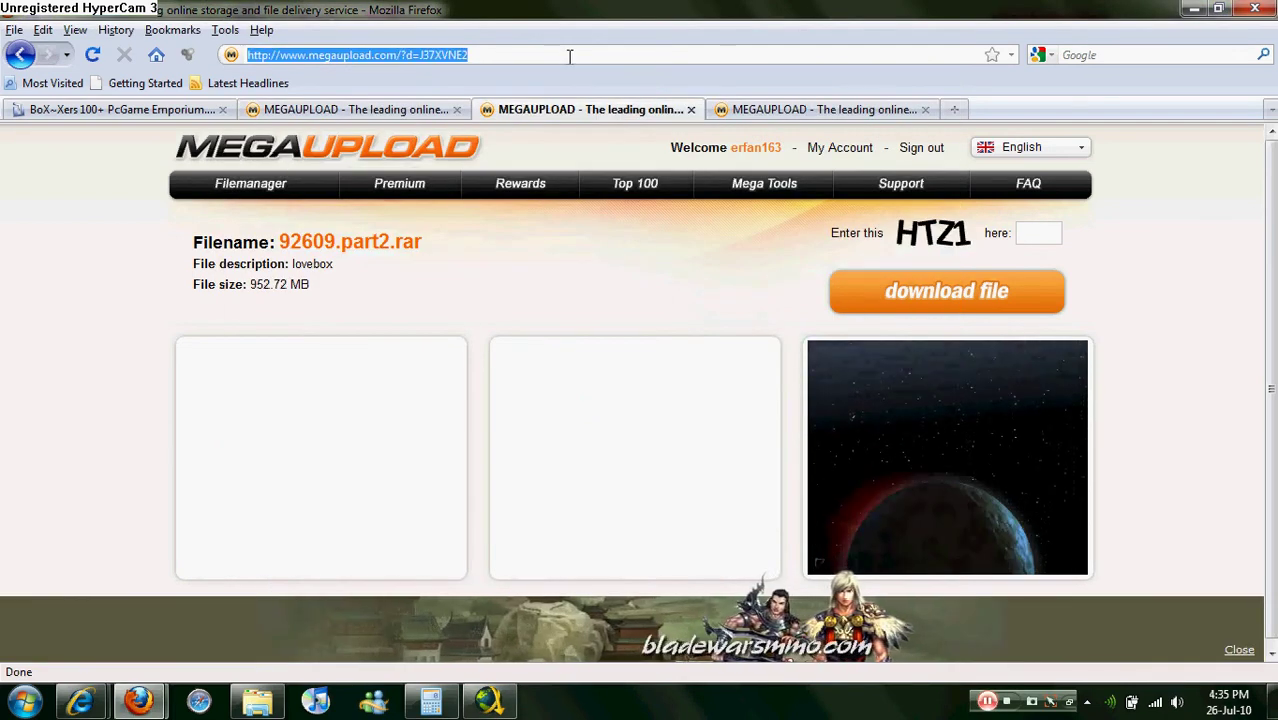
{"action": "left_click", "coordinate": [373, 702]}
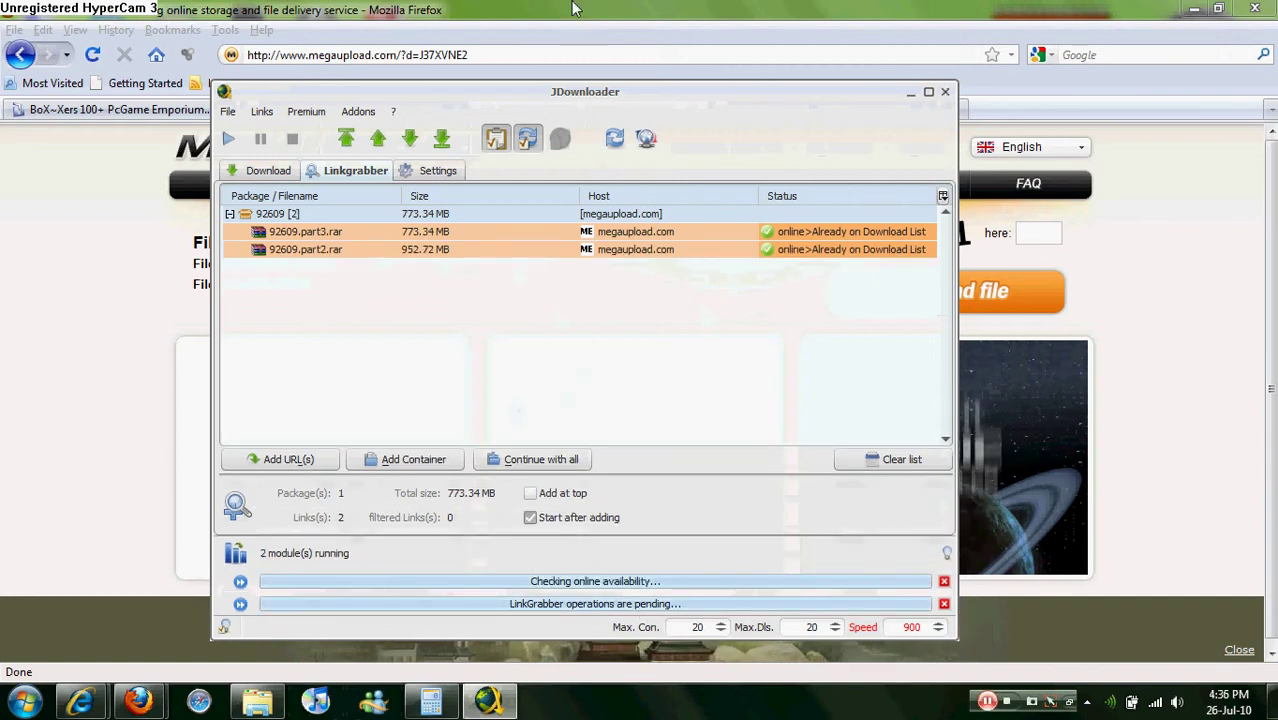
- Return to Firefox and copy the page address of 92609.part1.rar so JDownloader grabs it as well
{"action": "left_click", "coordinate": [487, 57]}
{"action": "left_click", "coordinate": [776, 108]}
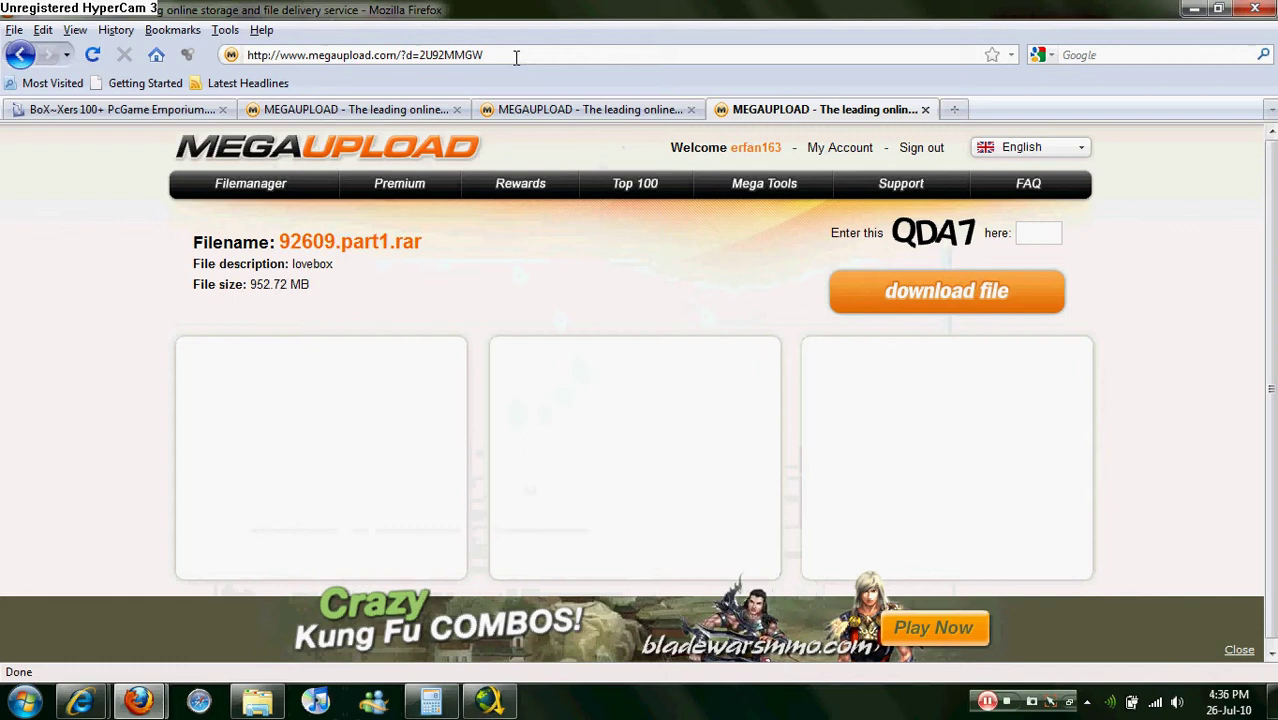
{"action": "left_click", "coordinate": [365, 55]}
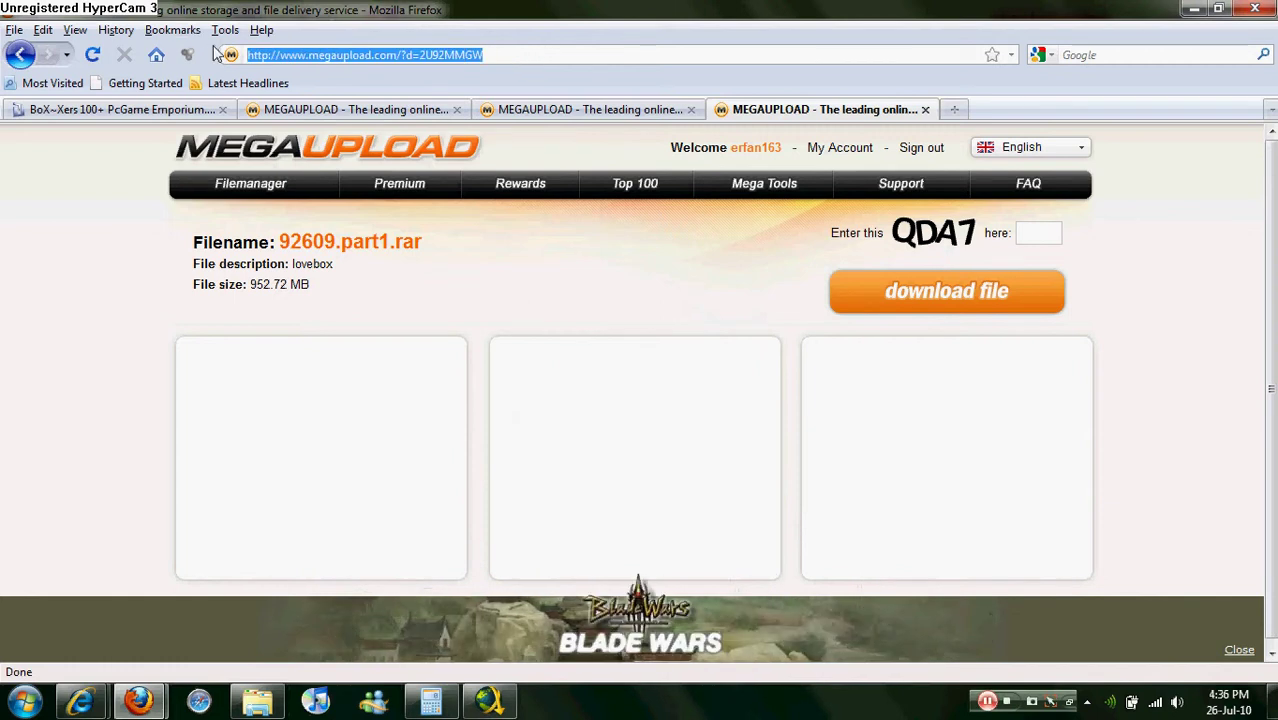
{"action": "key", "text": "ctrl+c"}
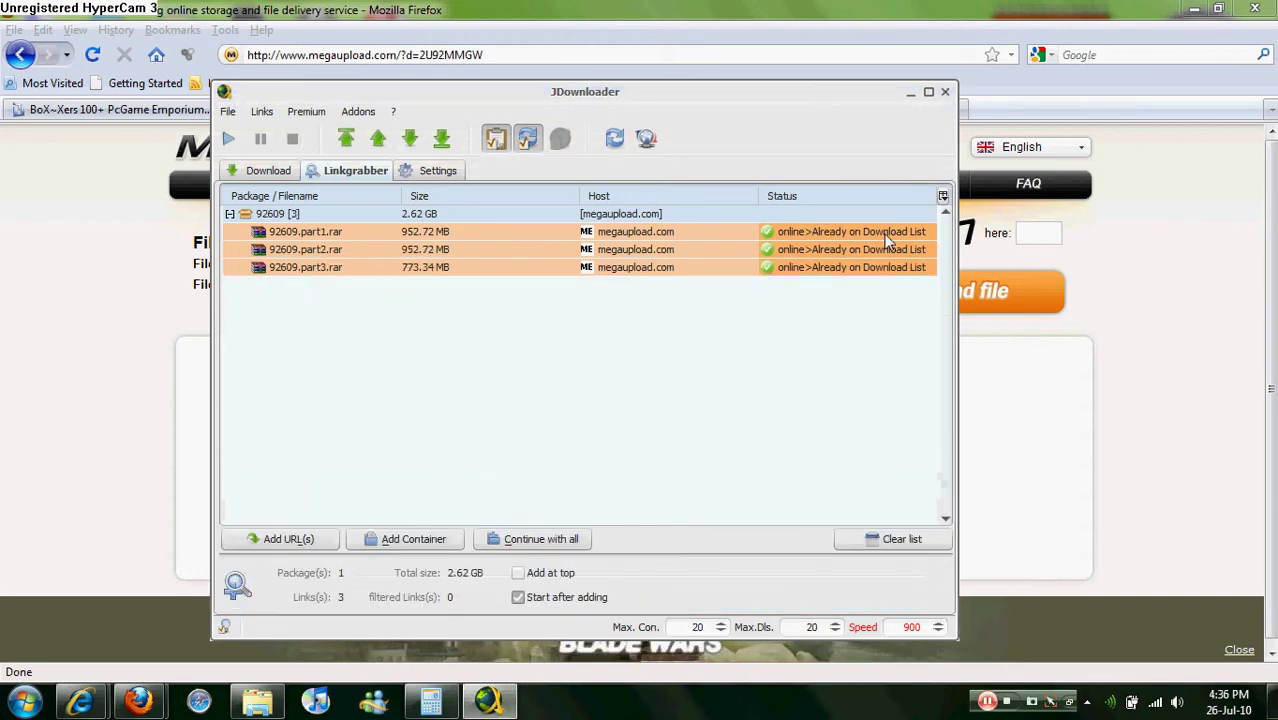
- Review the packages in JDownloader's download list and the three links in the Linkgrabber, closing with JDownloader minimized
{"action": "left_click", "coordinate": [266, 172]}
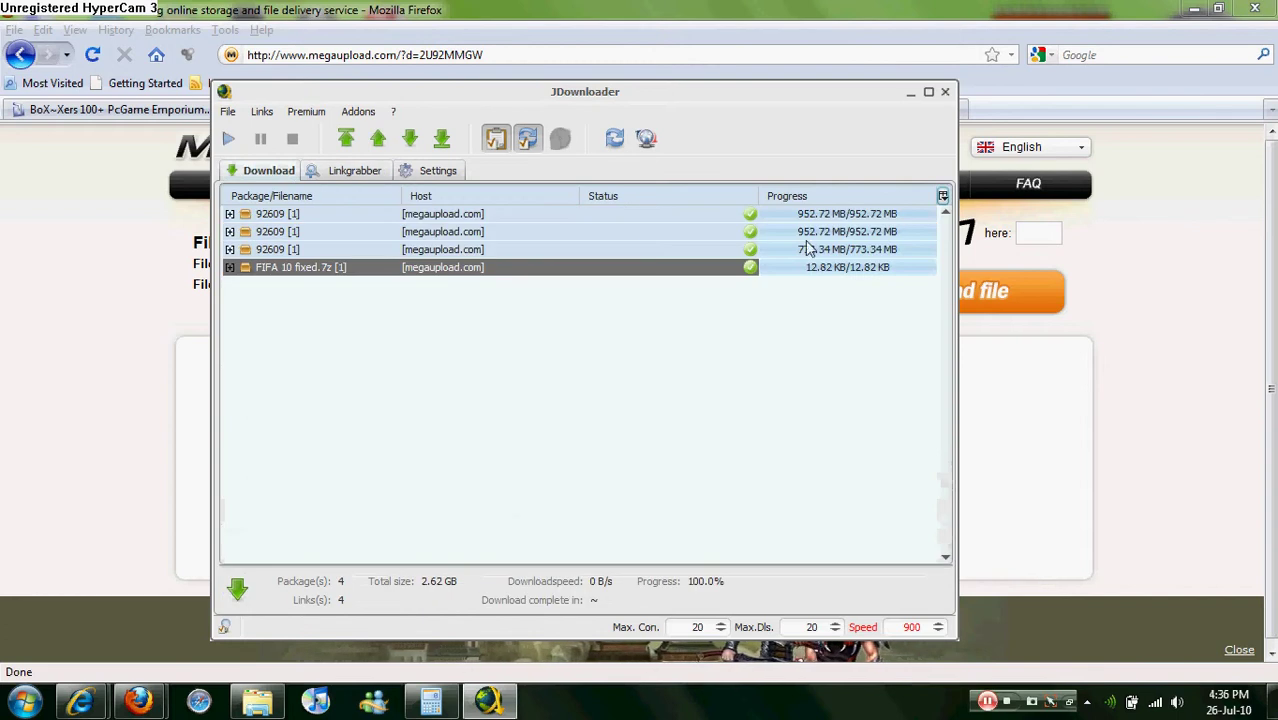
{"action": "left_click", "coordinate": [376, 171]}
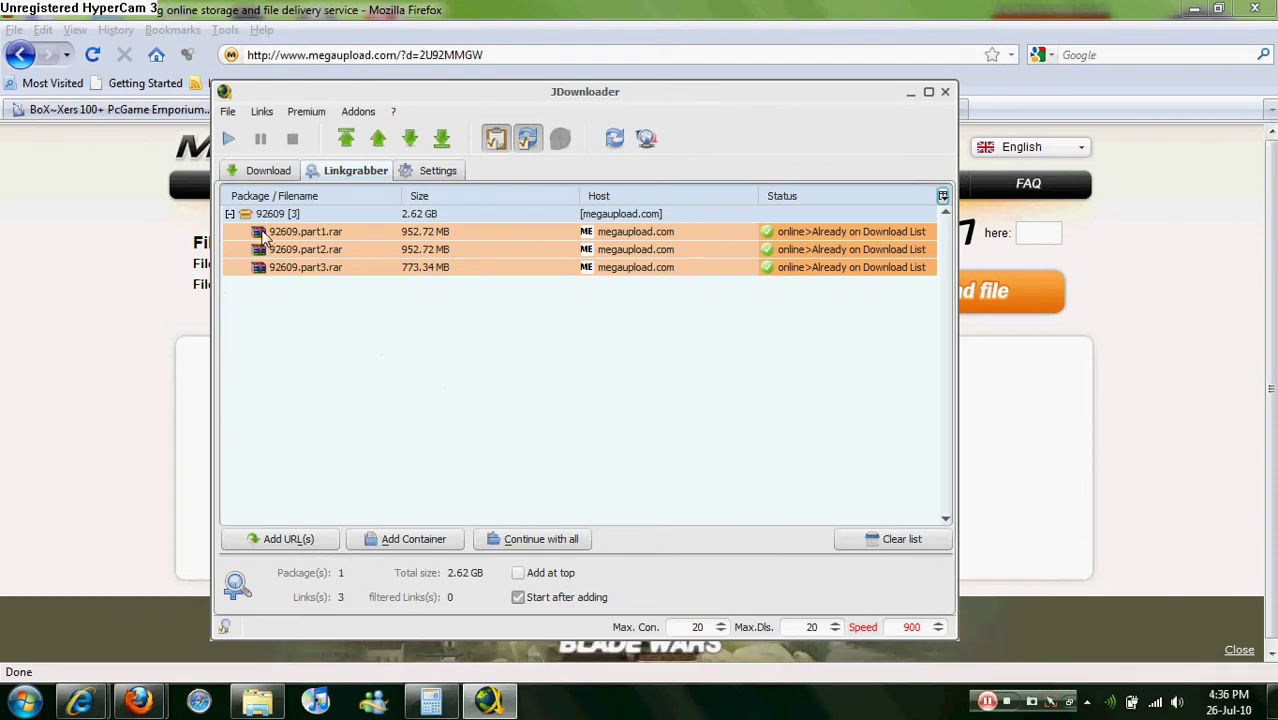
{"action": "left_click", "coordinate": [912, 93]}
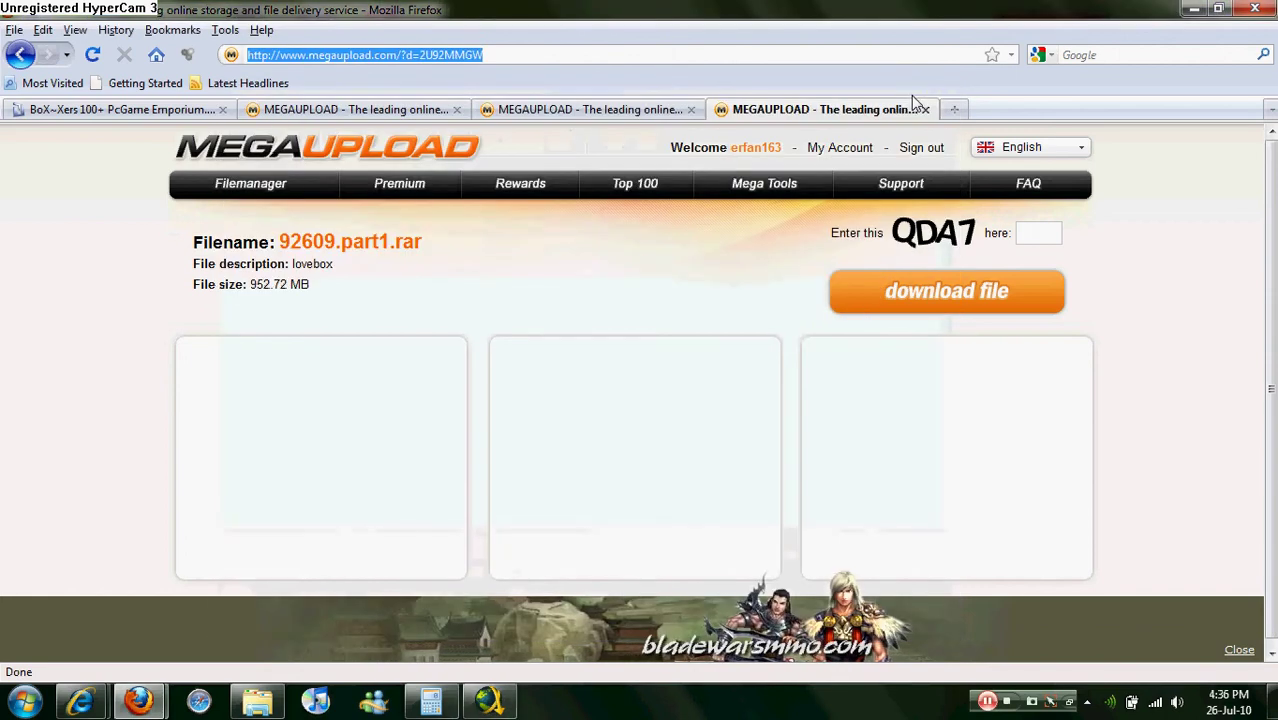
- Minimize Firefox, switch to Windows Explorer and open the innermost FIFA 10 folder from its parent folder
{"action": "left_click", "coordinate": [1194, 8]}
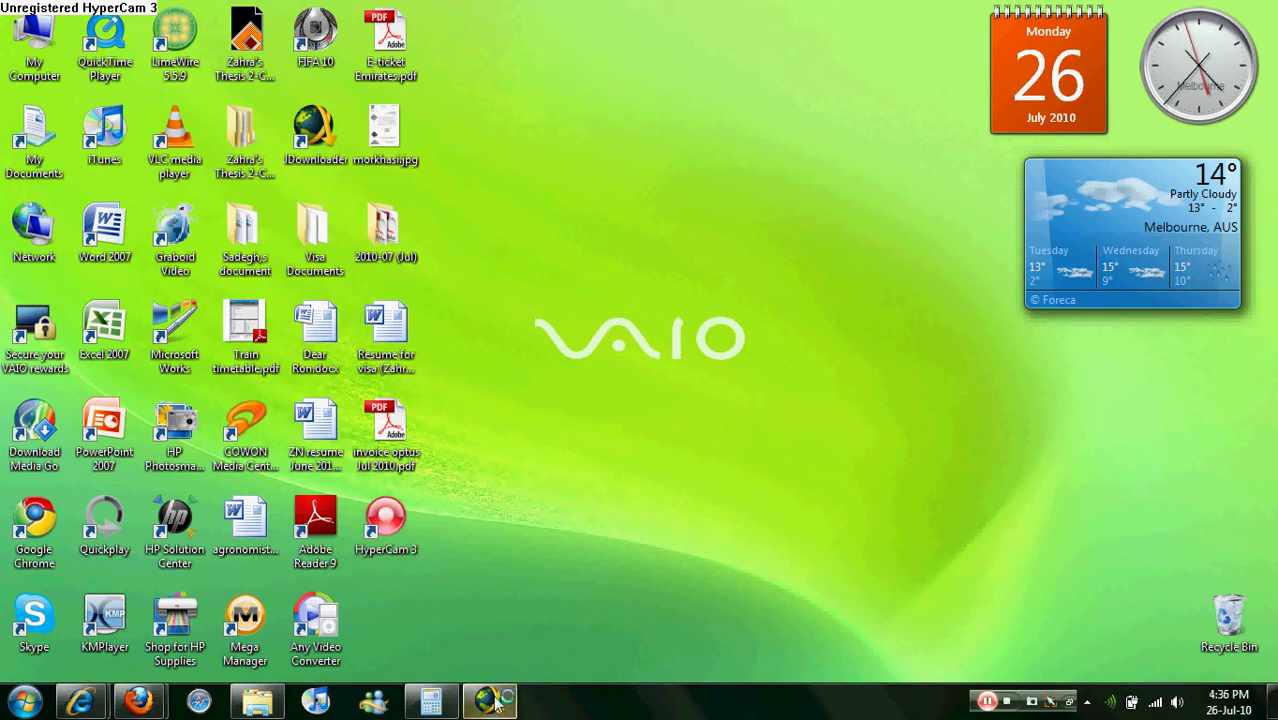
{"action": "mouse_move", "coordinate": [503, 706]}
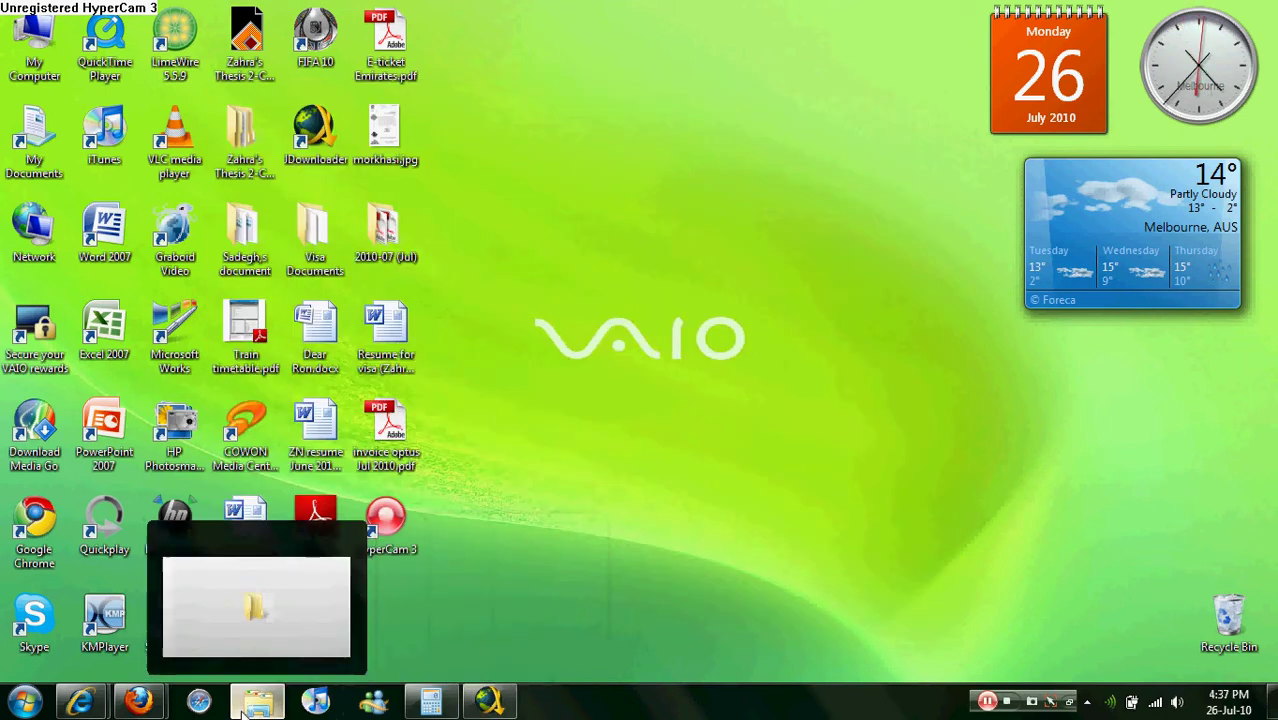
{"action": "left_click", "coordinate": [252, 703]}
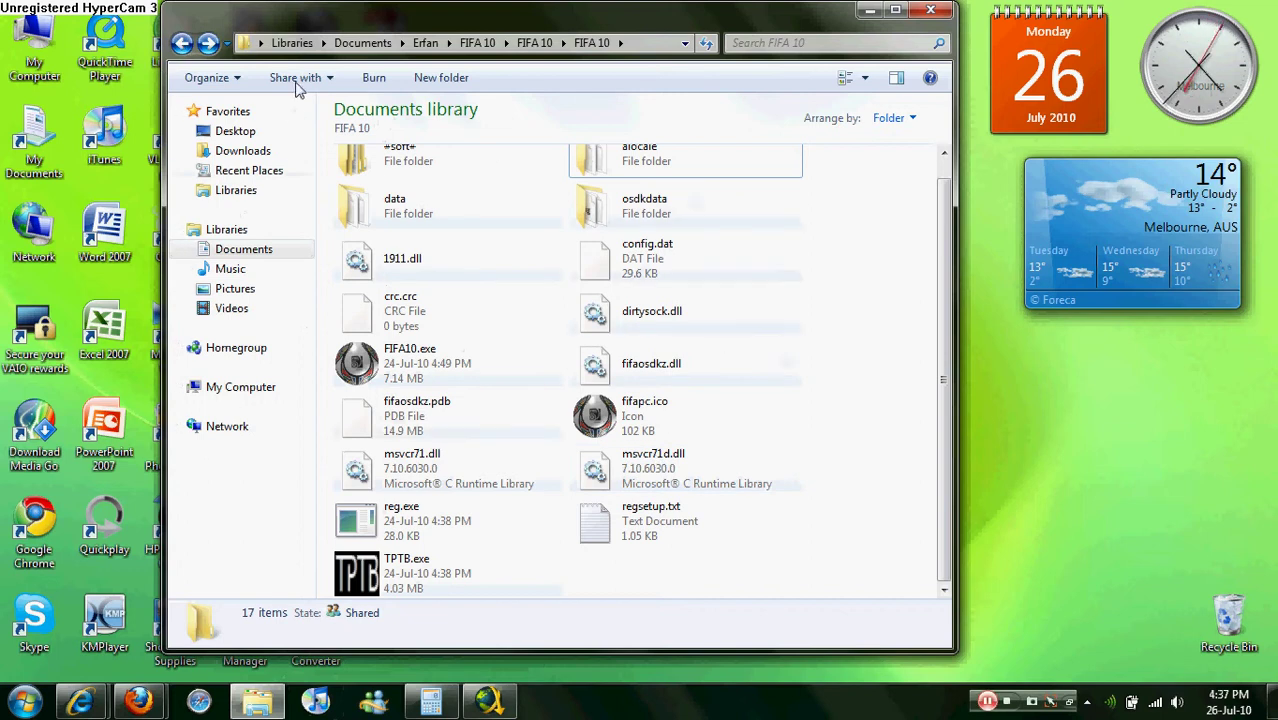
{"action": "left_click", "coordinate": [180, 43]}
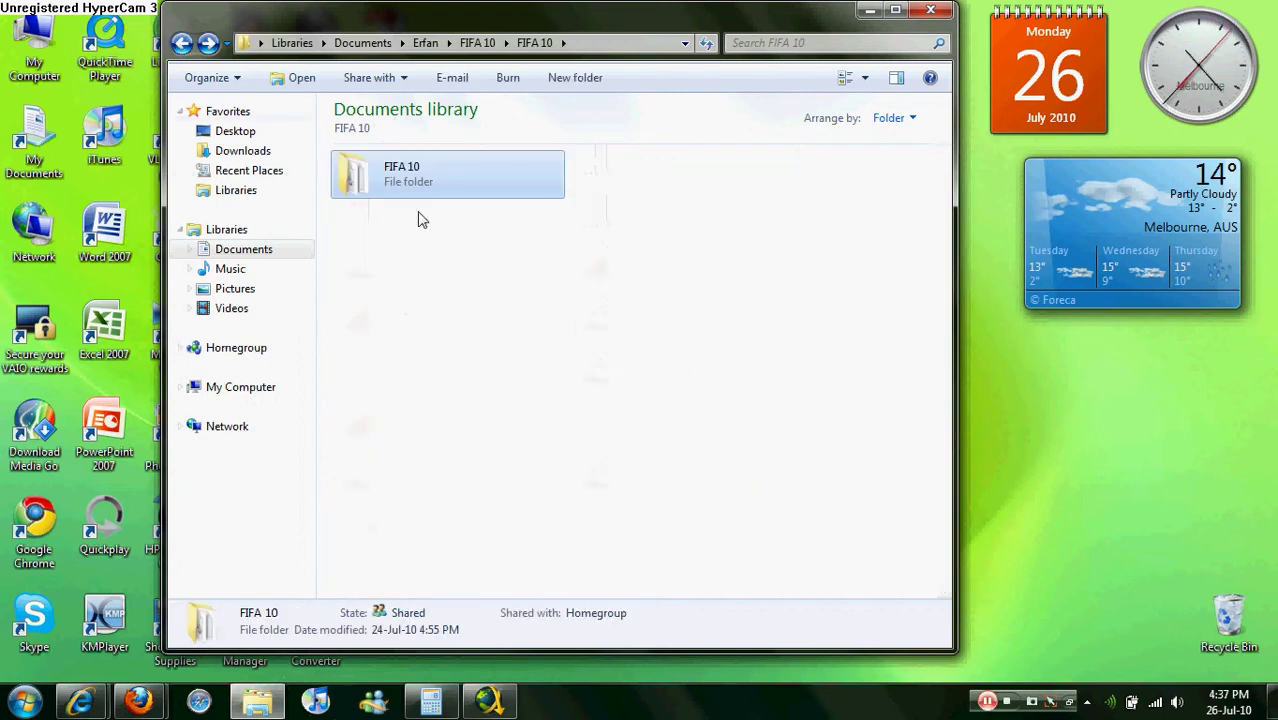
{"action": "double_click", "coordinate": [380, 200]}
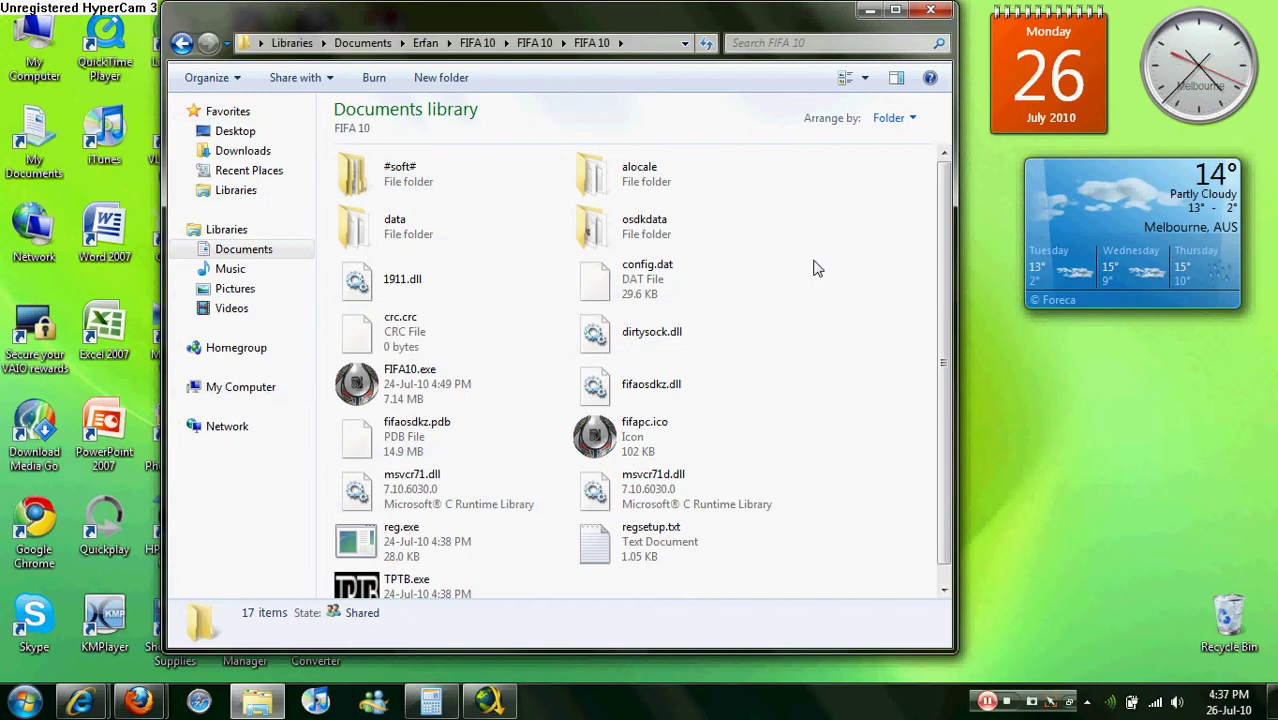
- Try to rename reg.exe as setup.bat in the FIFA 10 folder, but decline the extension change
{"action": "left_click", "coordinate": [404, 540]}
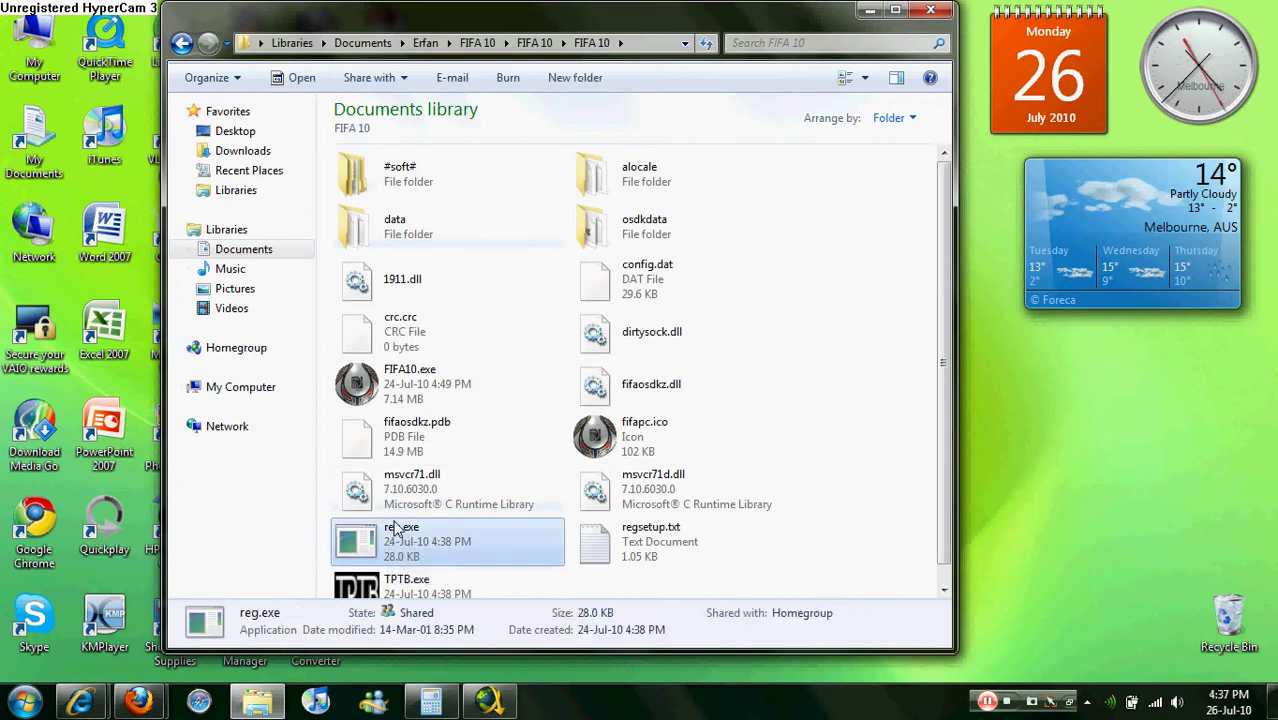
{"action": "left_click", "coordinate": [406, 536]}
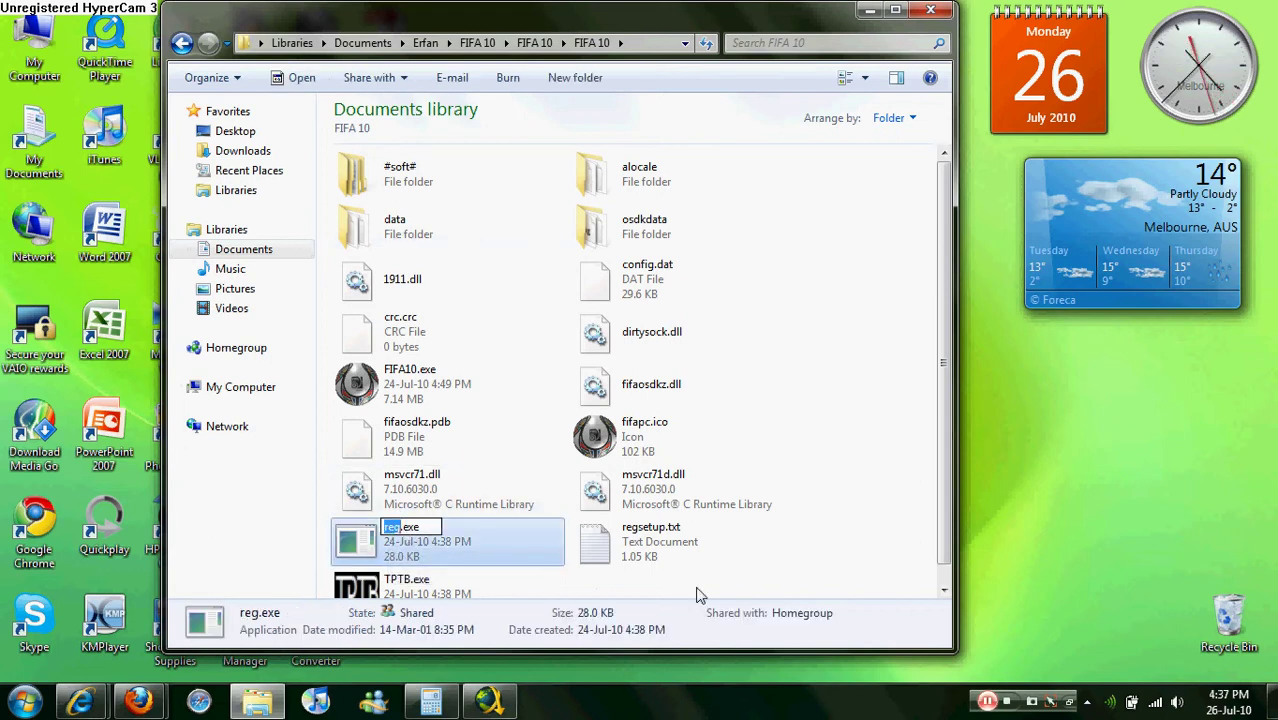
{"action": "type", "text": "setu"}
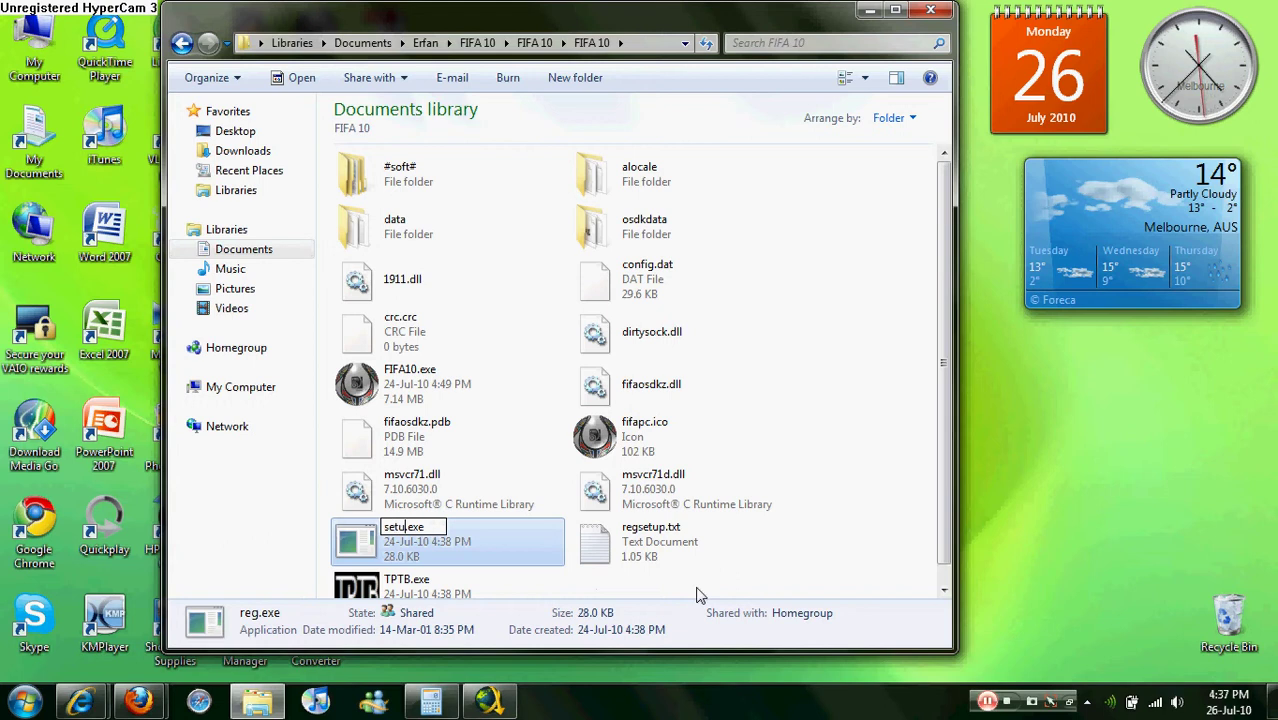
{"action": "type", "text": "p"}
{"action": "key", "text": "End"}
{"action": "key", "text": "BackSpace"}
{"action": "key", "text": "BackSpace"}
{"action": "key", "text": "BackSpace"}
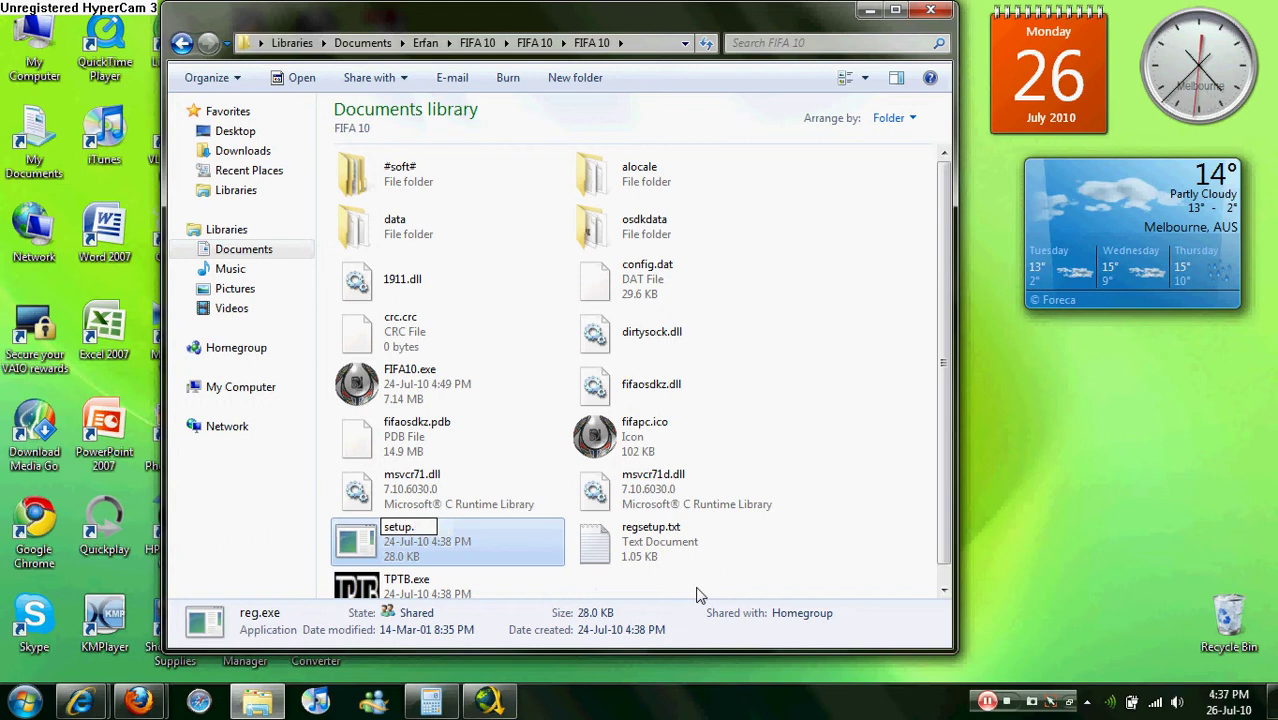
{"action": "type", "text": "bat"}
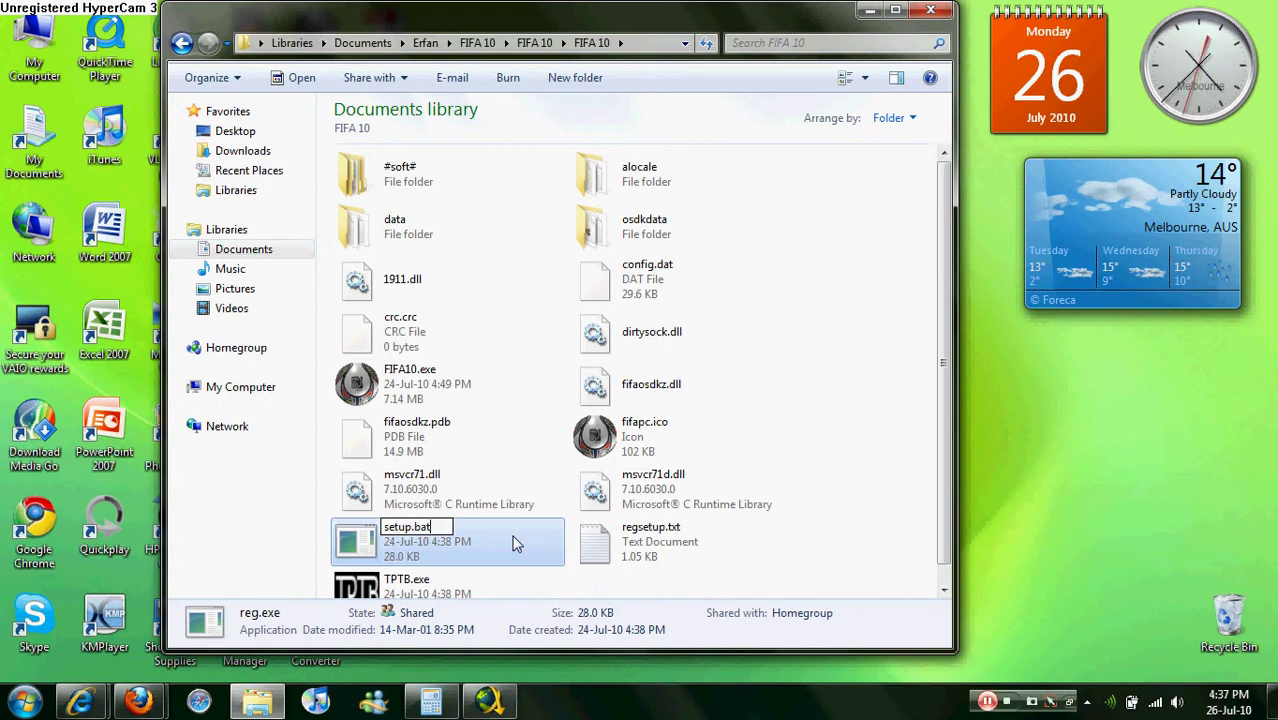
{"action": "left_click", "coordinate": [516, 542]}
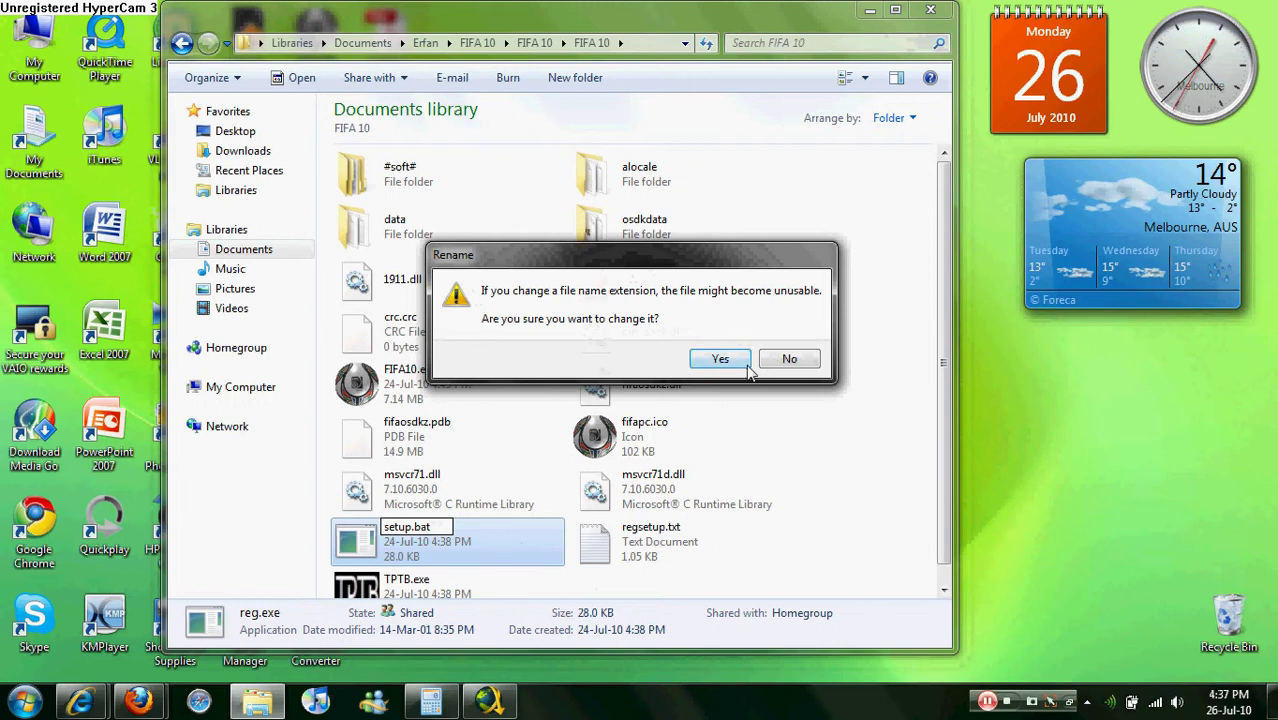
{"action": "left_click", "coordinate": [790, 358]}
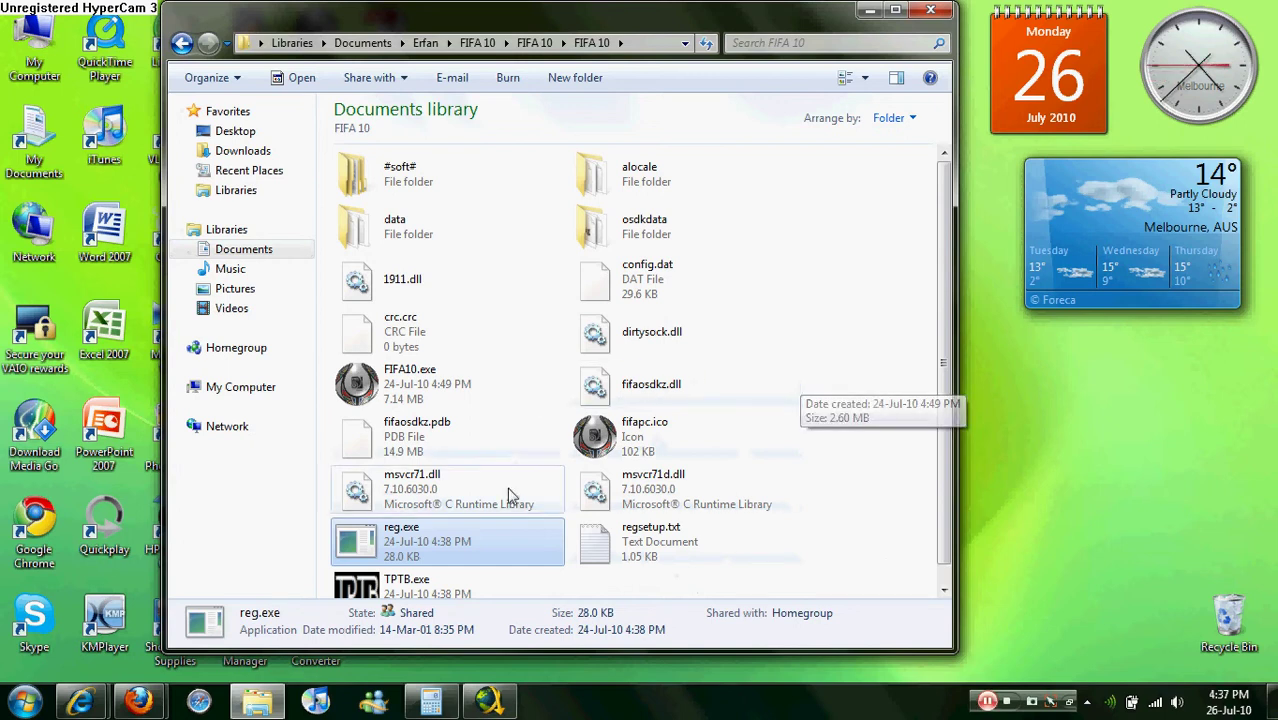
- Run TPTB.exe from the FIFA 10 folder
{"action": "double_click", "coordinate": [485, 588]}
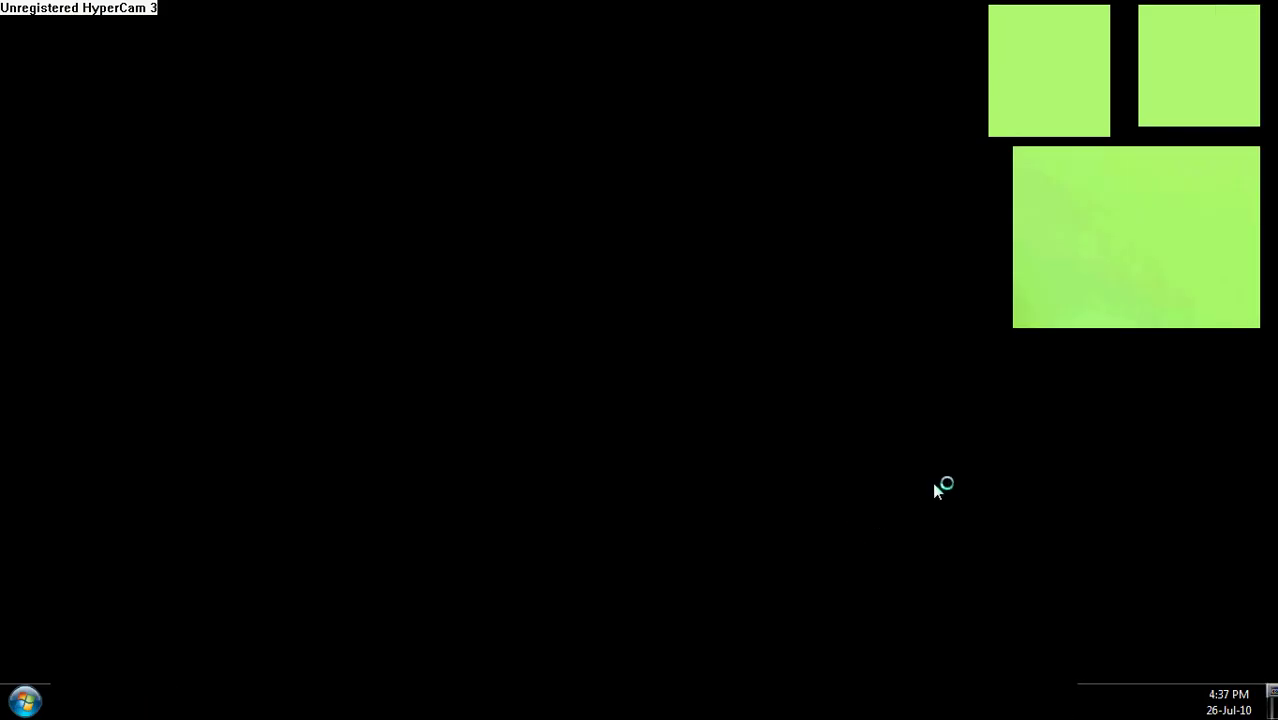